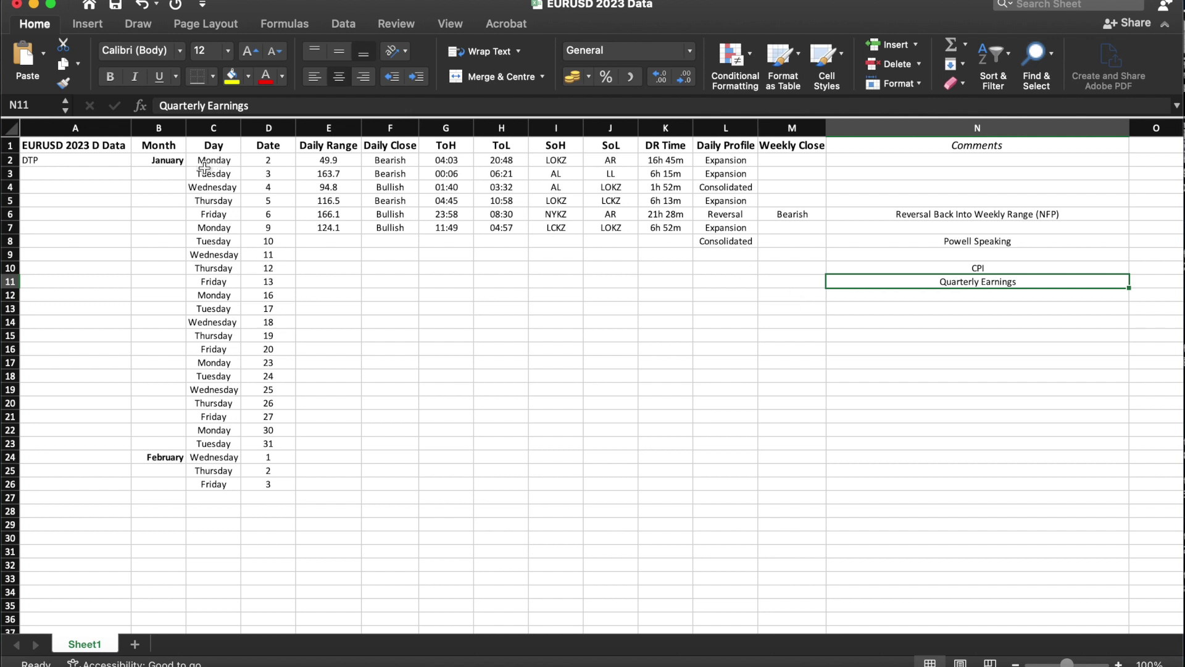
left_click_drag(225, 162, 233, 185)
left_click(268, 201)
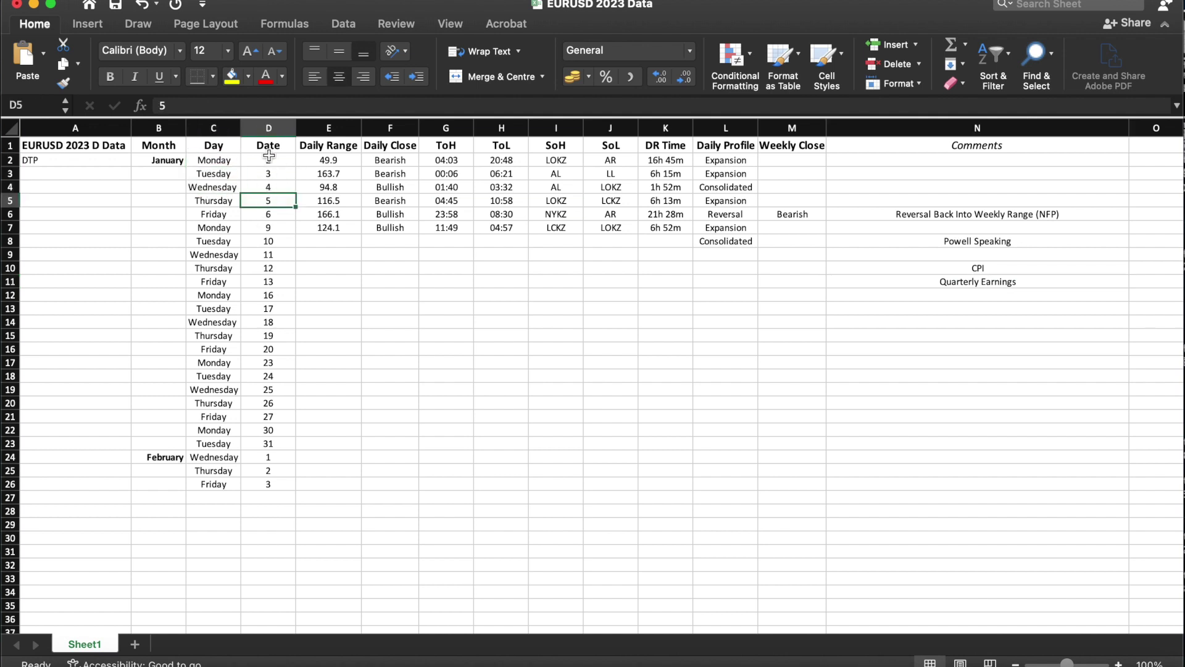
left_click(345, 269)
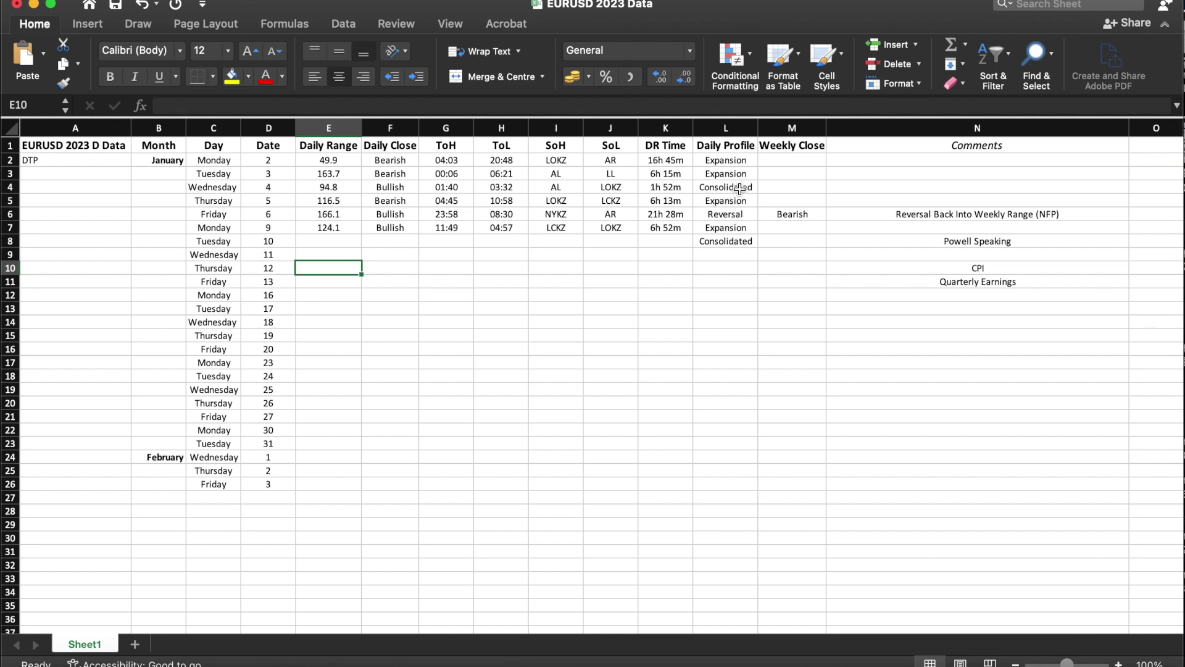
Step: Examine the Daily Profile entries for the first trading week of January alongside that week's Weekly Close
left_click_drag(741, 216, 745, 162)
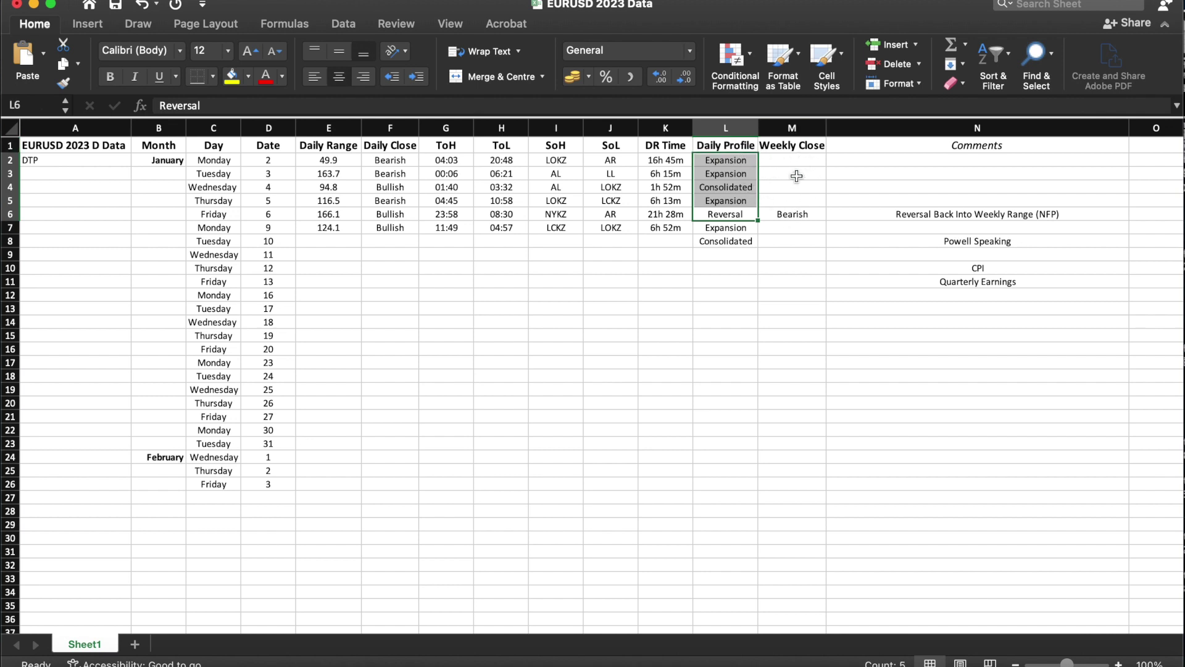
left_click_drag(792, 149, 786, 212)
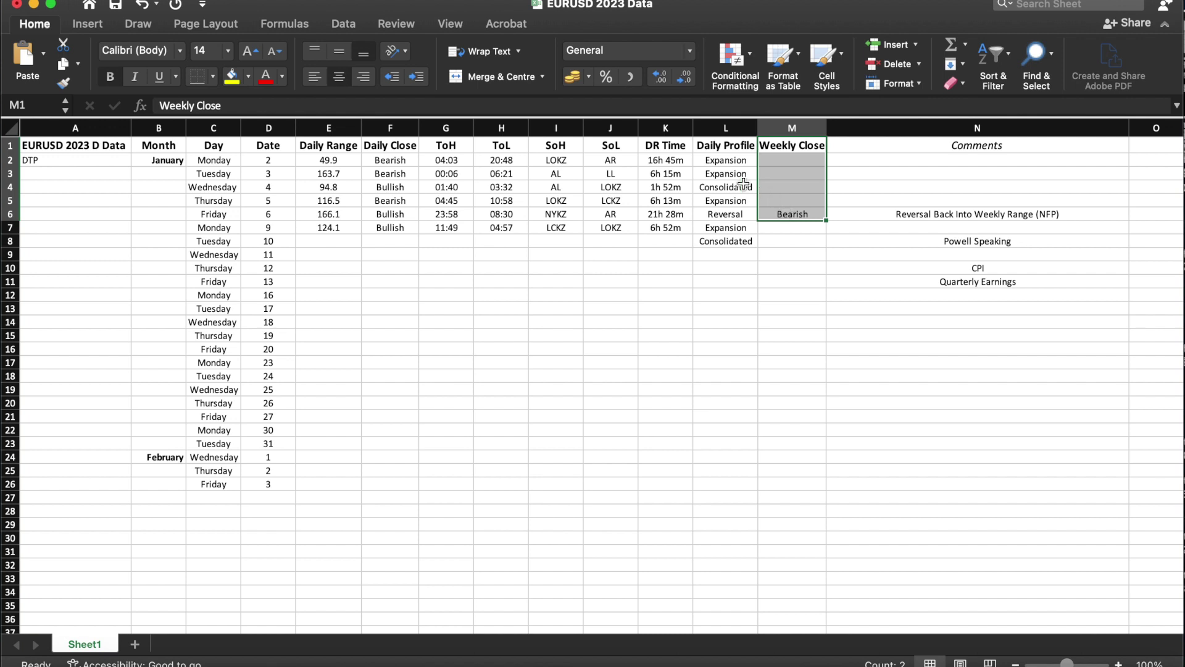
left_click_drag(735, 160, 727, 214)
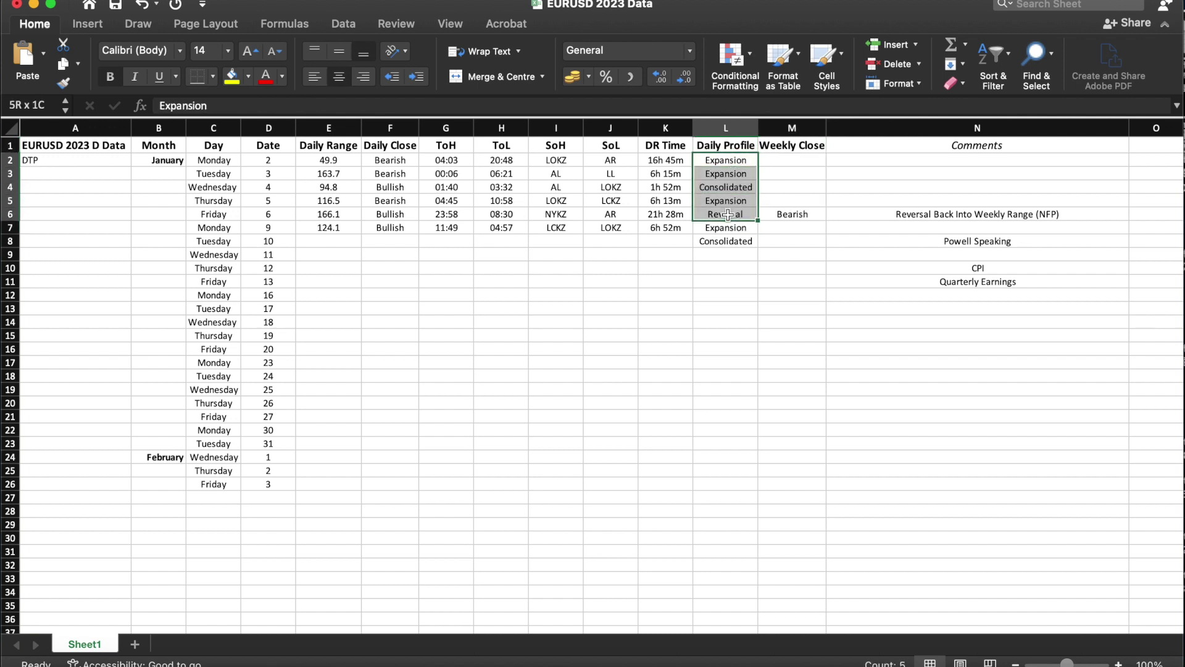
left_click(800, 216)
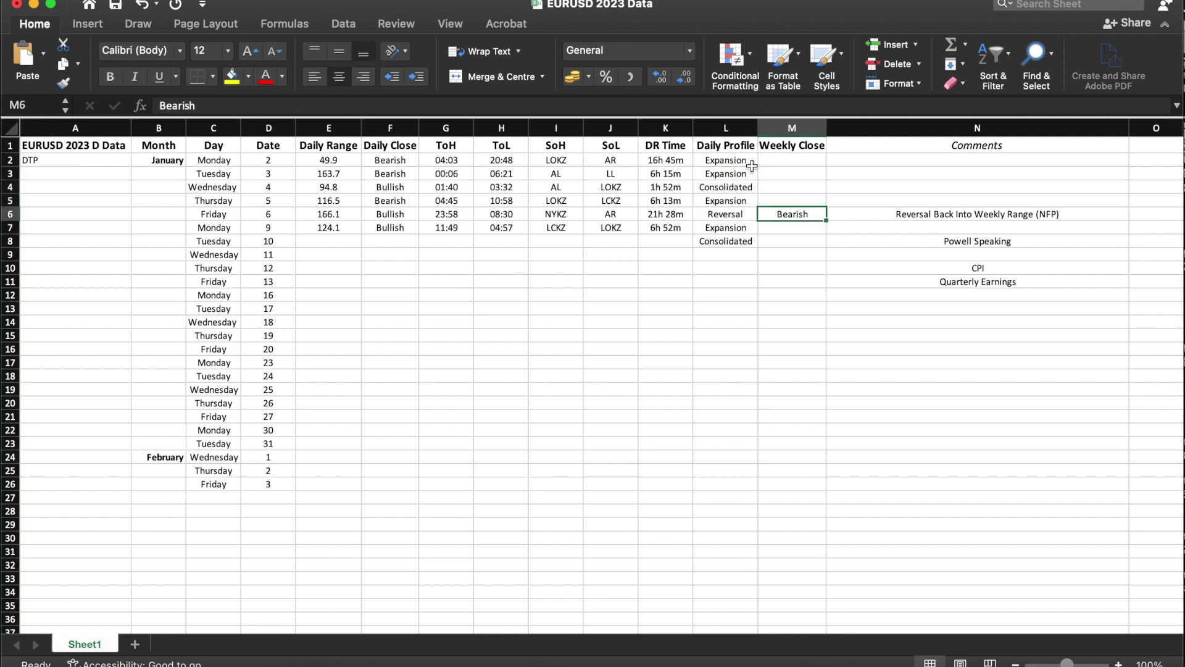
left_click(736, 163)
left_click(730, 175)
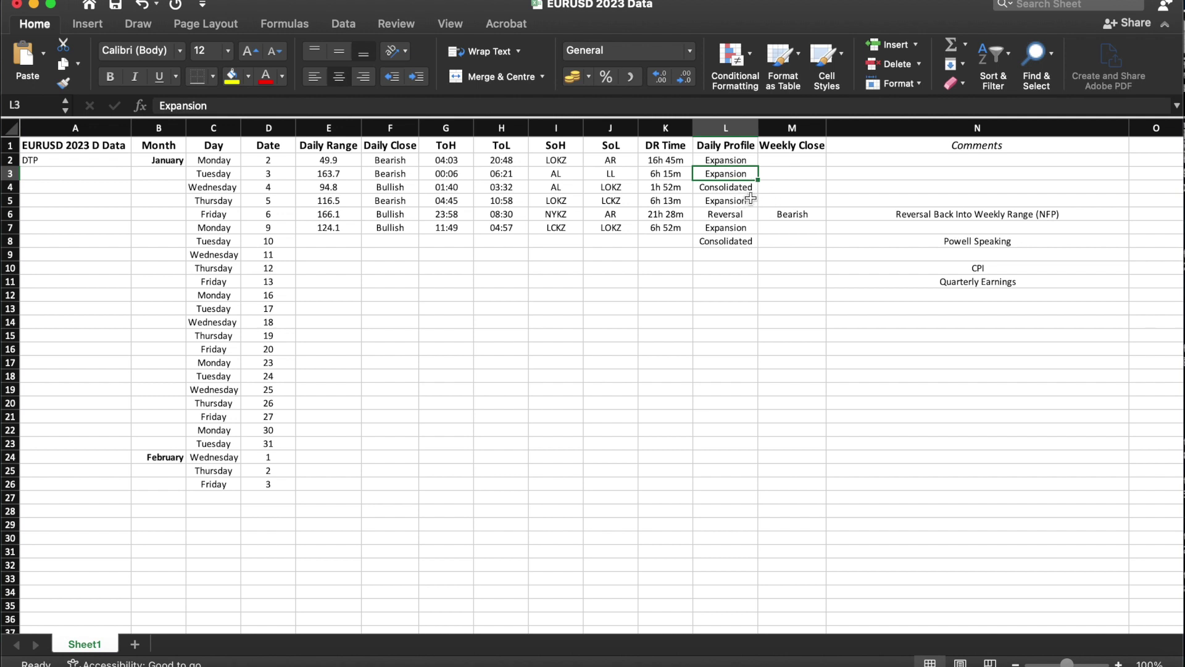
left_click(736, 189)
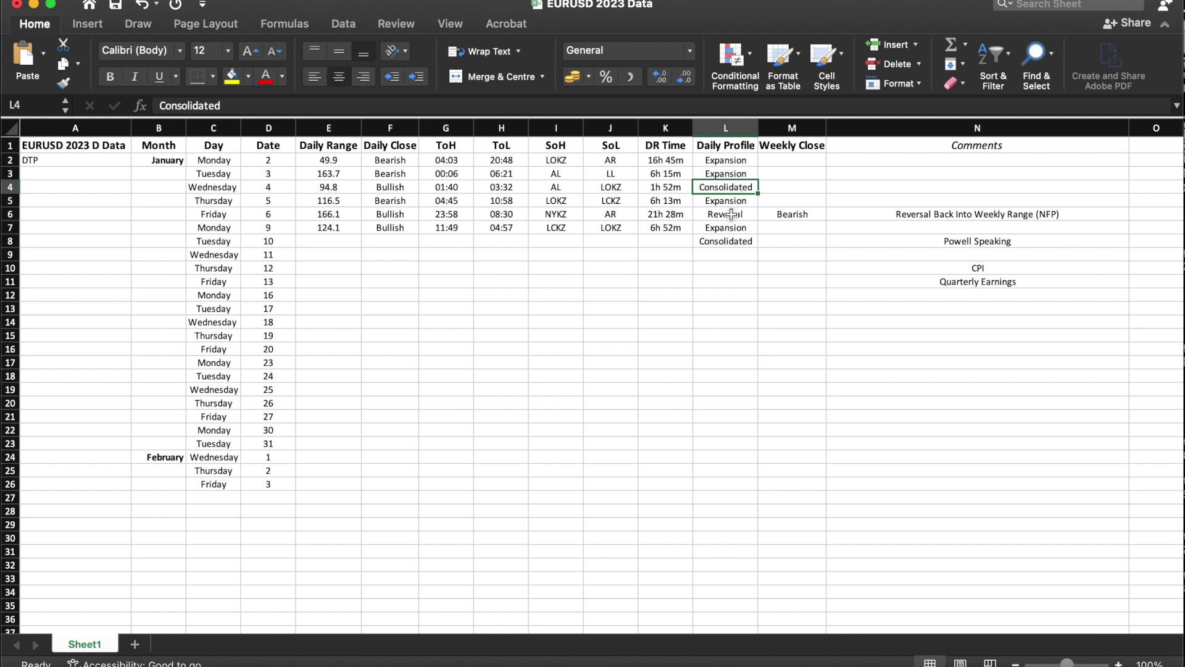
left_click(732, 214)
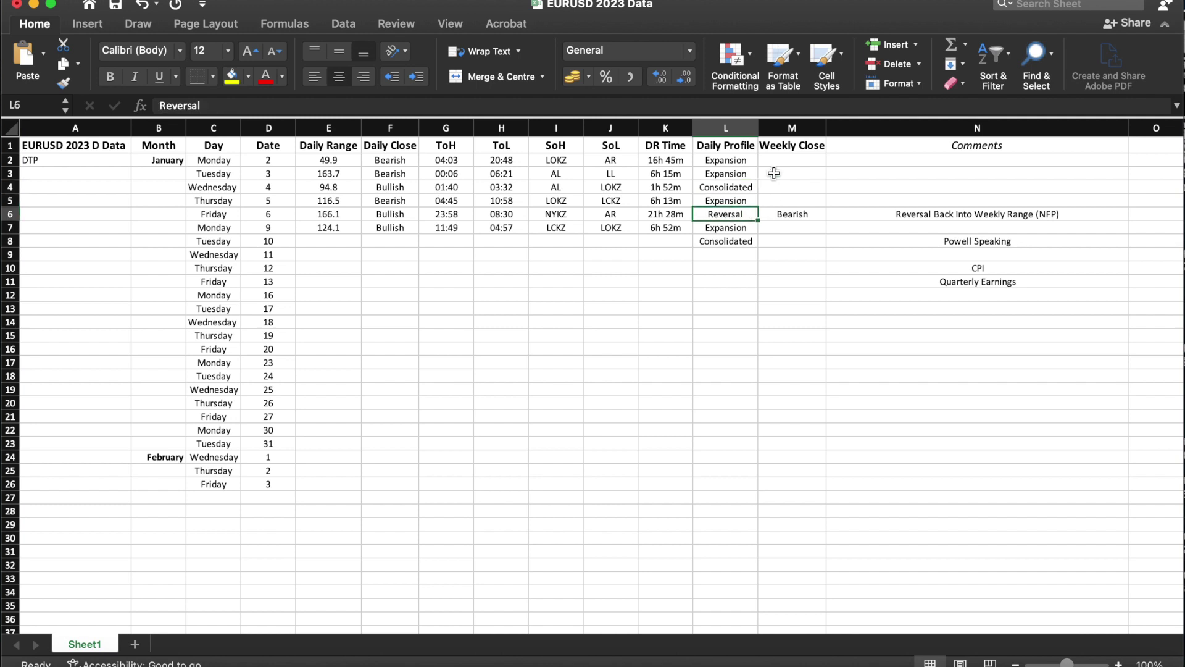
left_click_drag(748, 159, 739, 215)
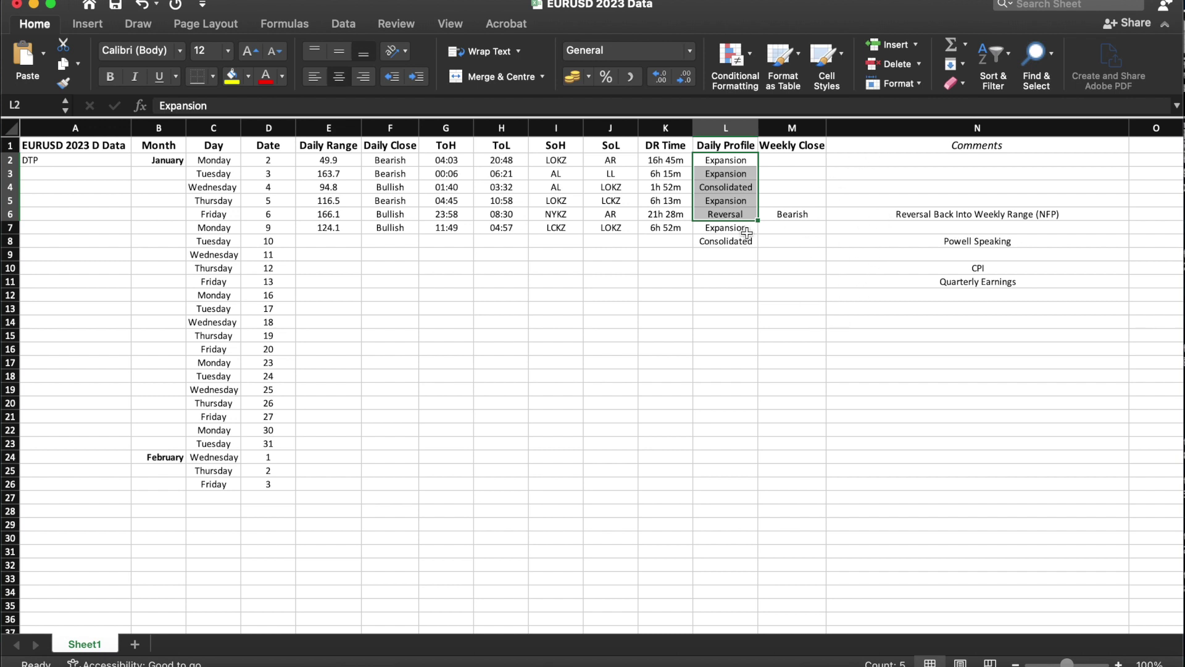
left_click(341, 219)
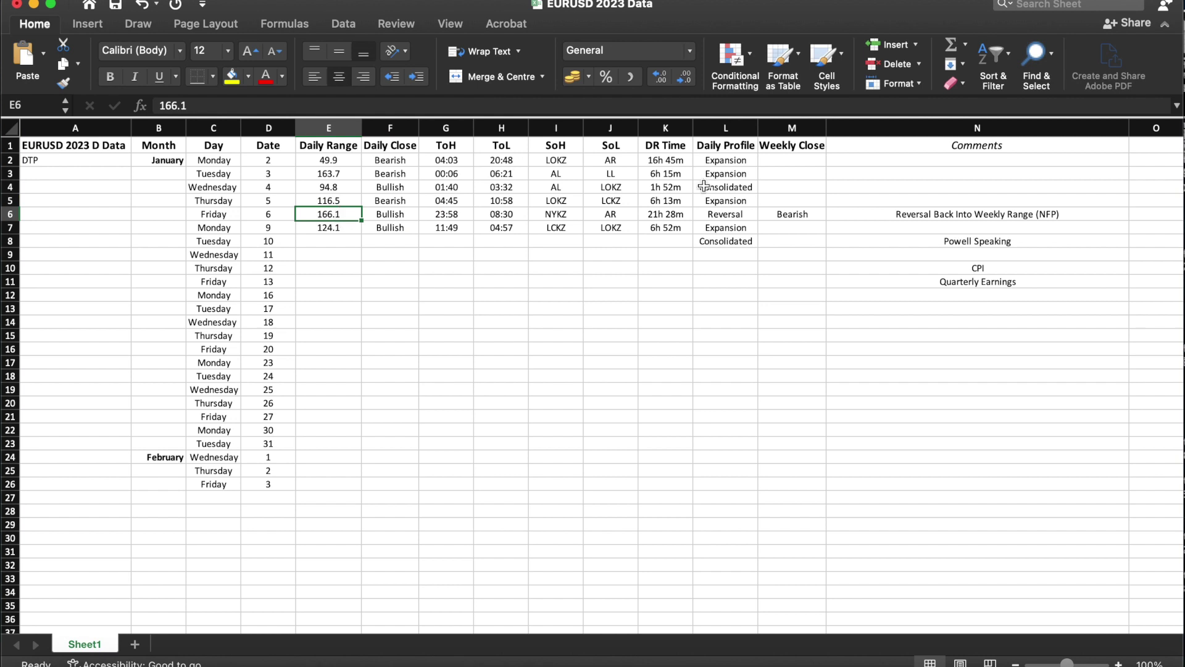
Step: Enter "Bank Holiday" as the centered comment for Monday, January 2, in cell N2
left_click(927, 168)
left_click(933, 161)
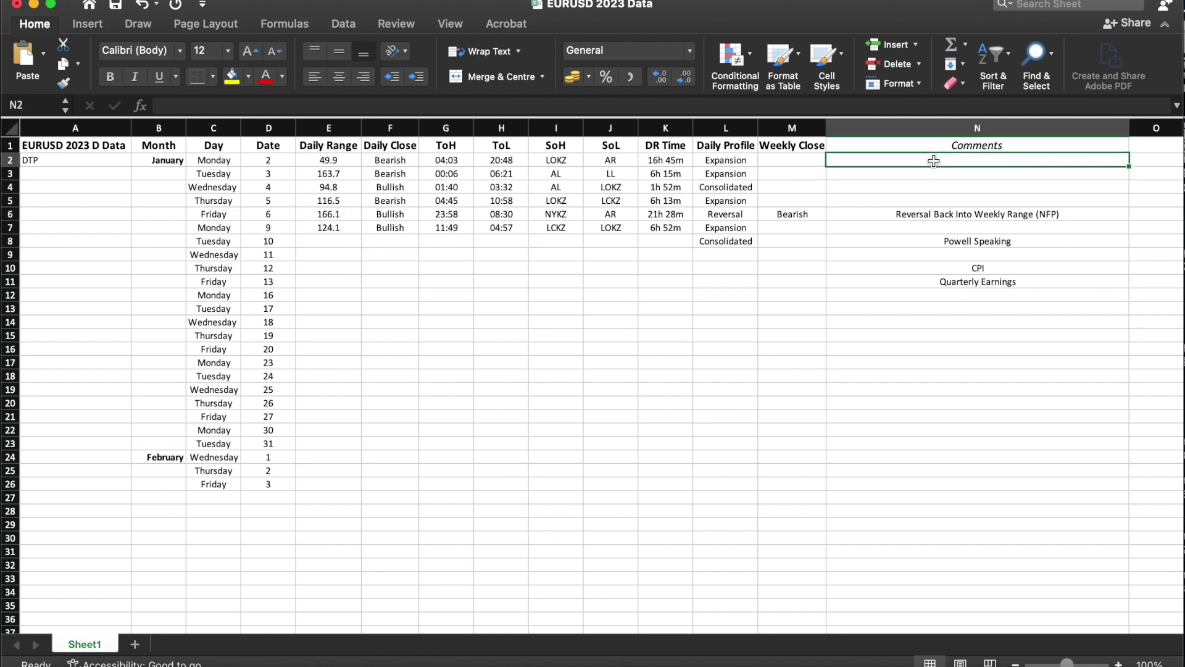
type("Bank")
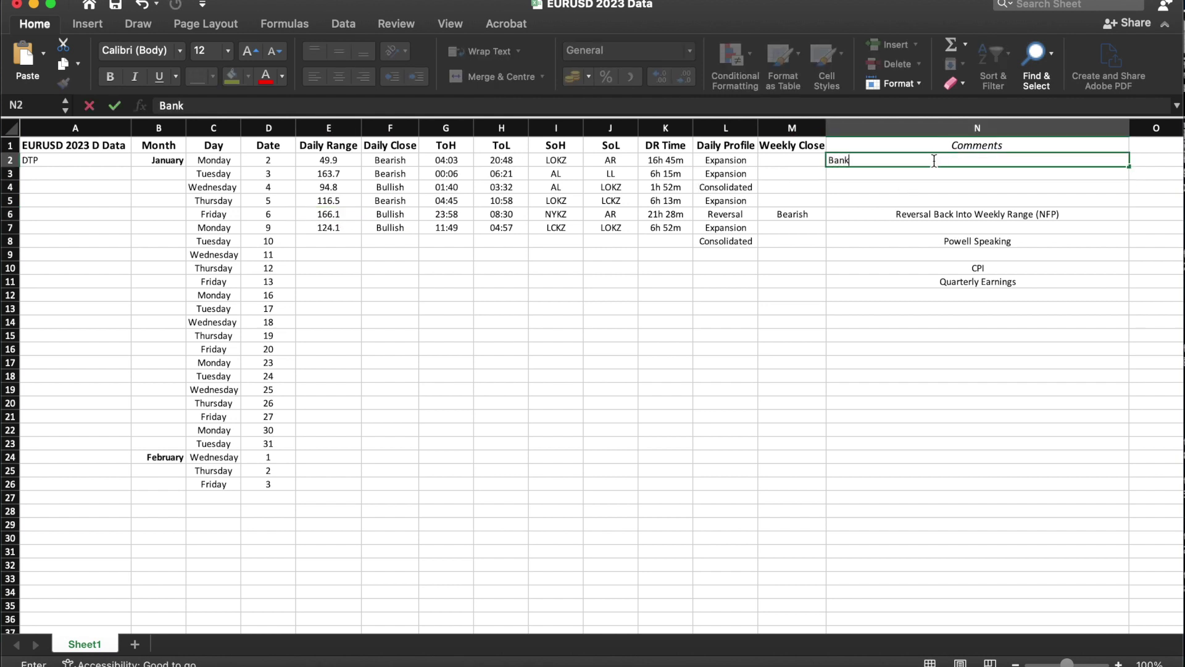
type(" Holiday")
left_click(837, 284)
left_click(934, 174)
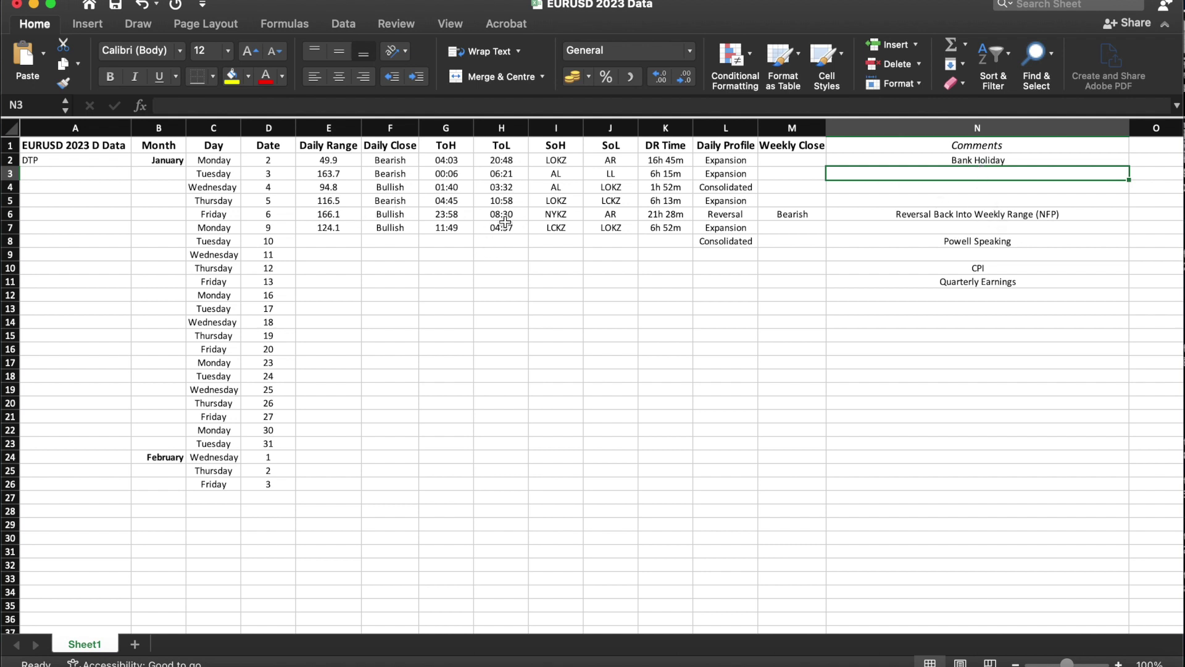
left_click(895, 217)
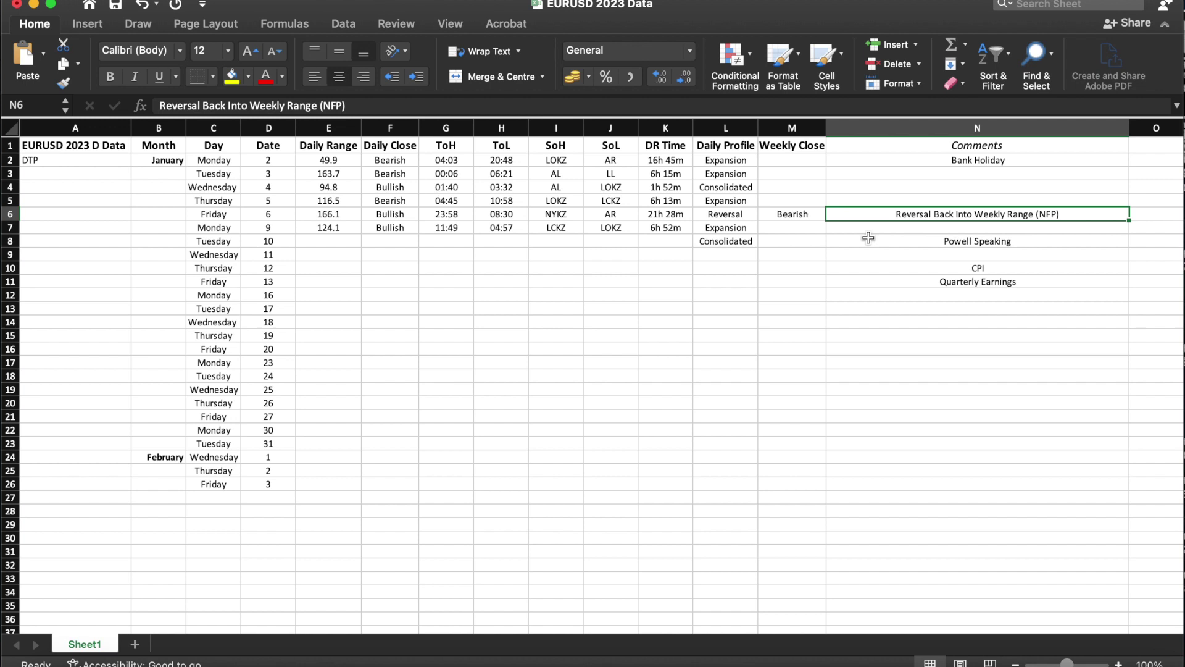
left_click_drag(666, 161, 659, 228)
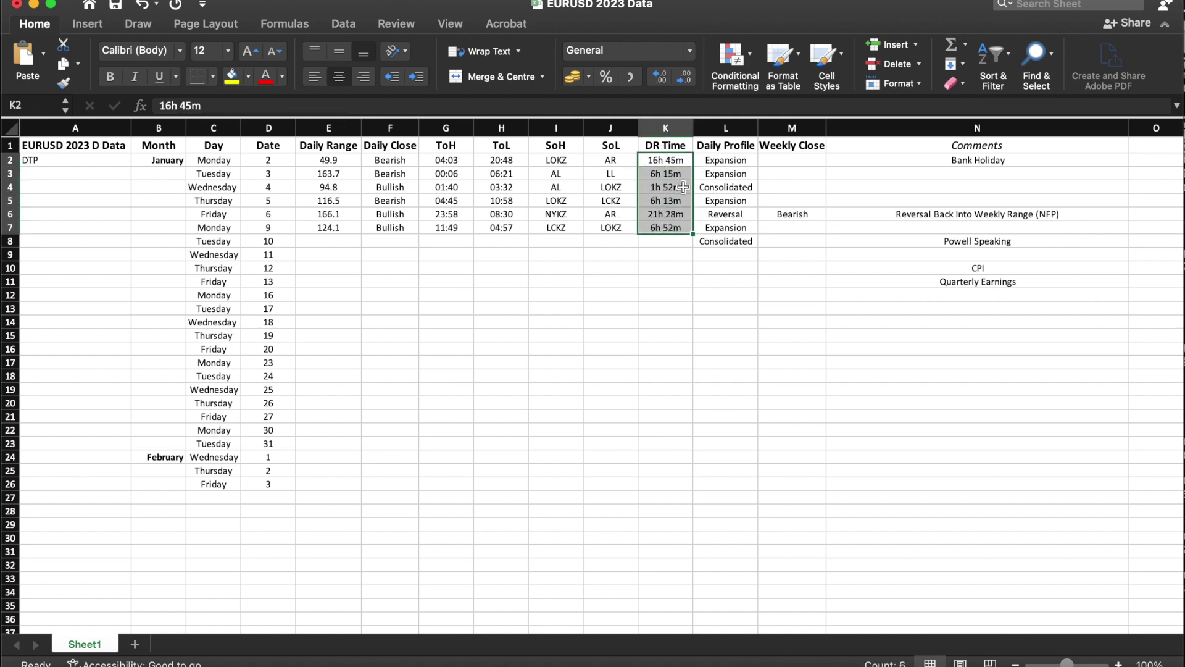
left_click(678, 253)
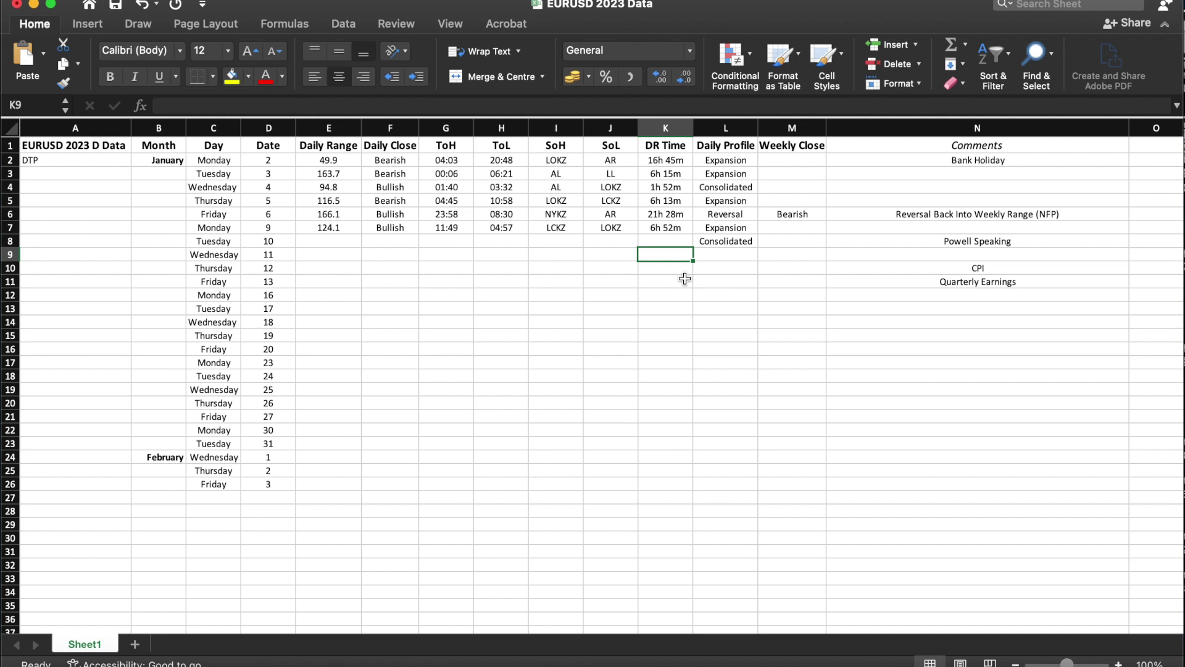
left_click_drag(674, 162, 671, 441)
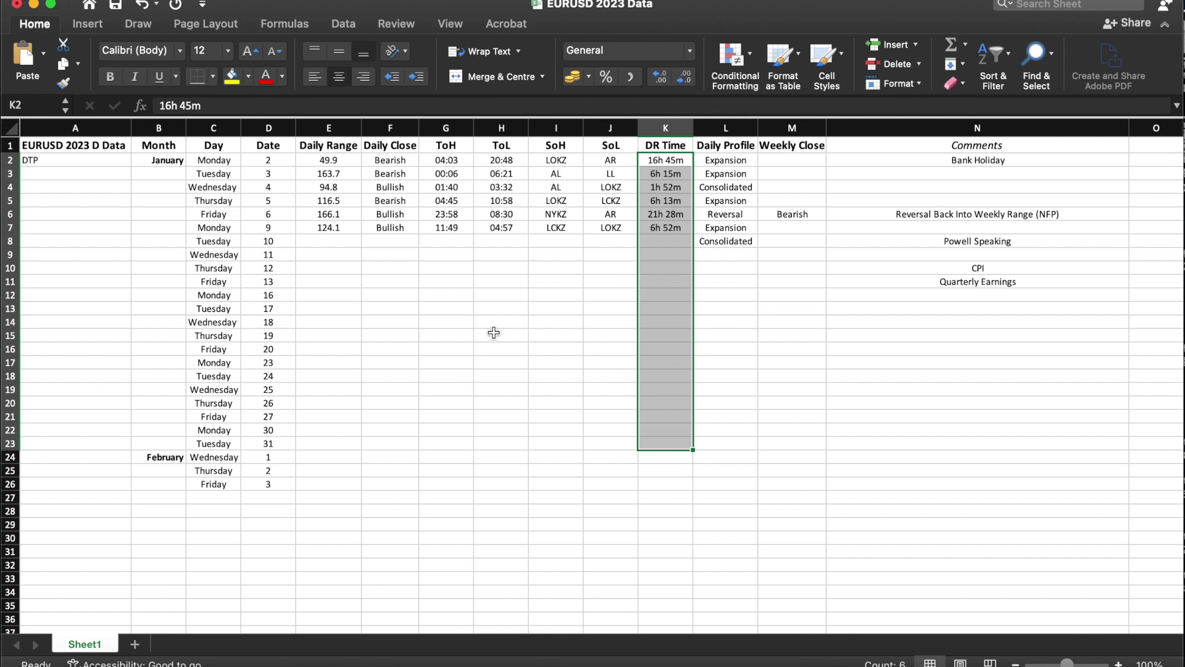
left_click(513, 345)
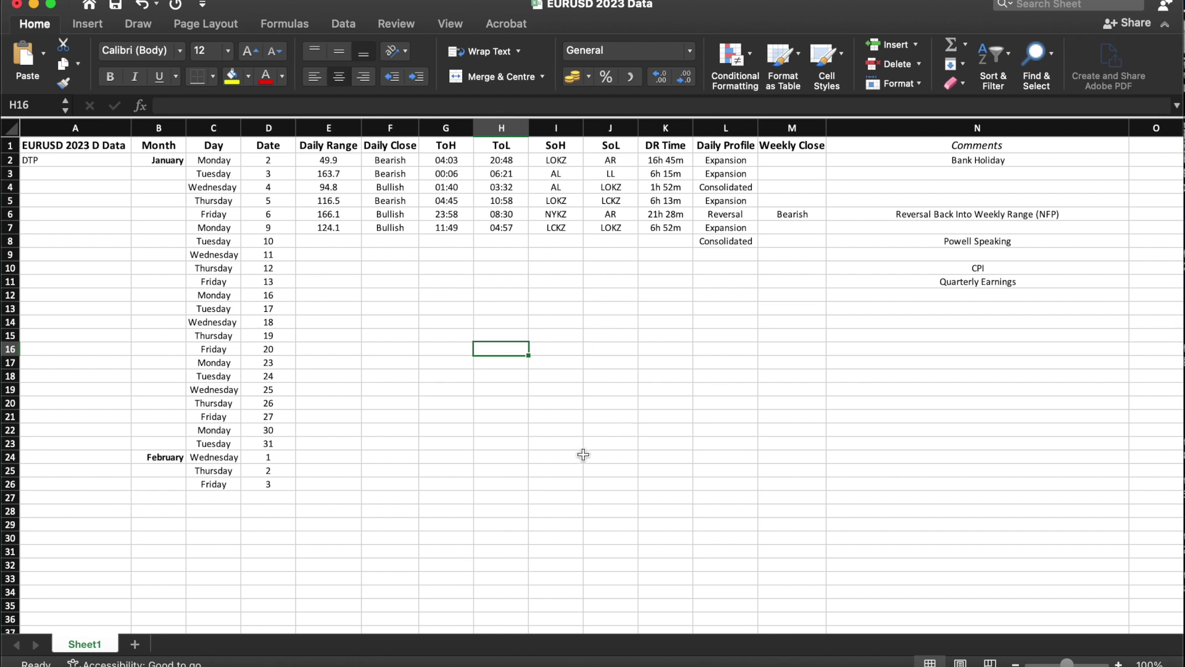
left_click(591, 478)
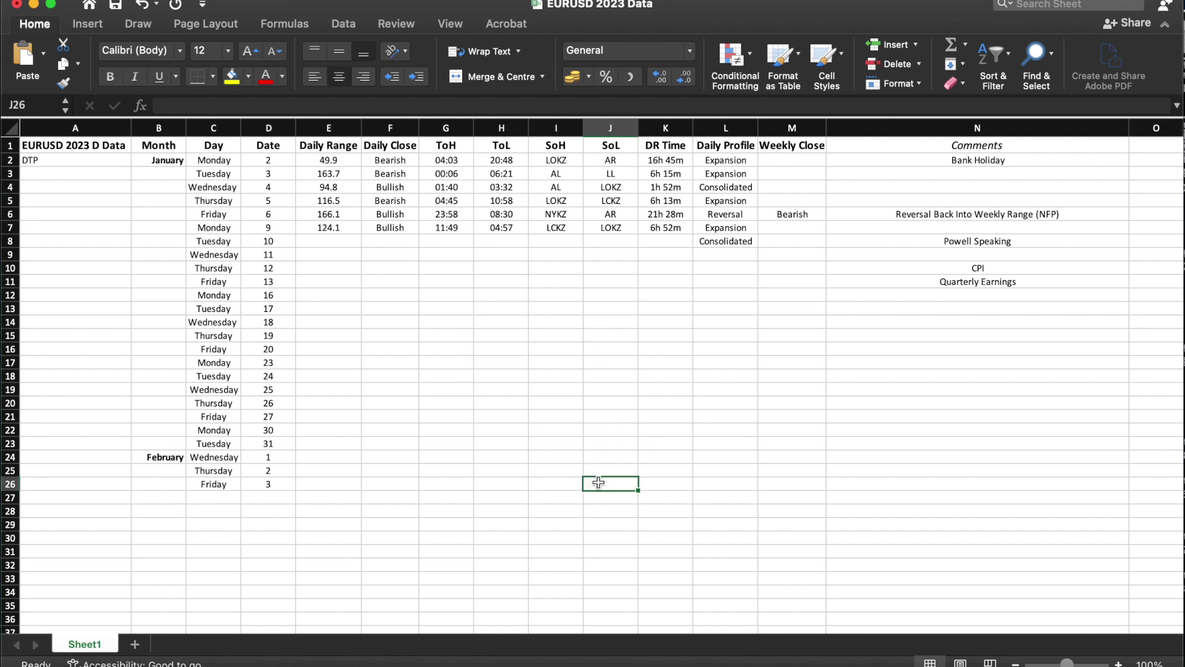
left_click(819, 294)
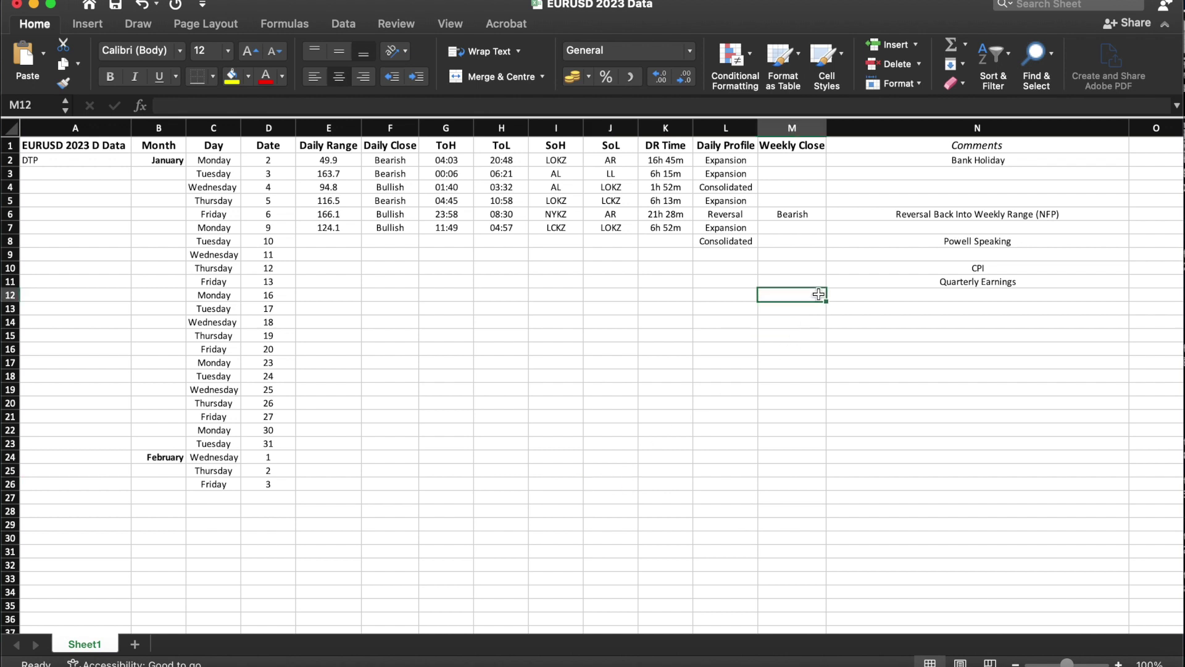
left_click(621, 482)
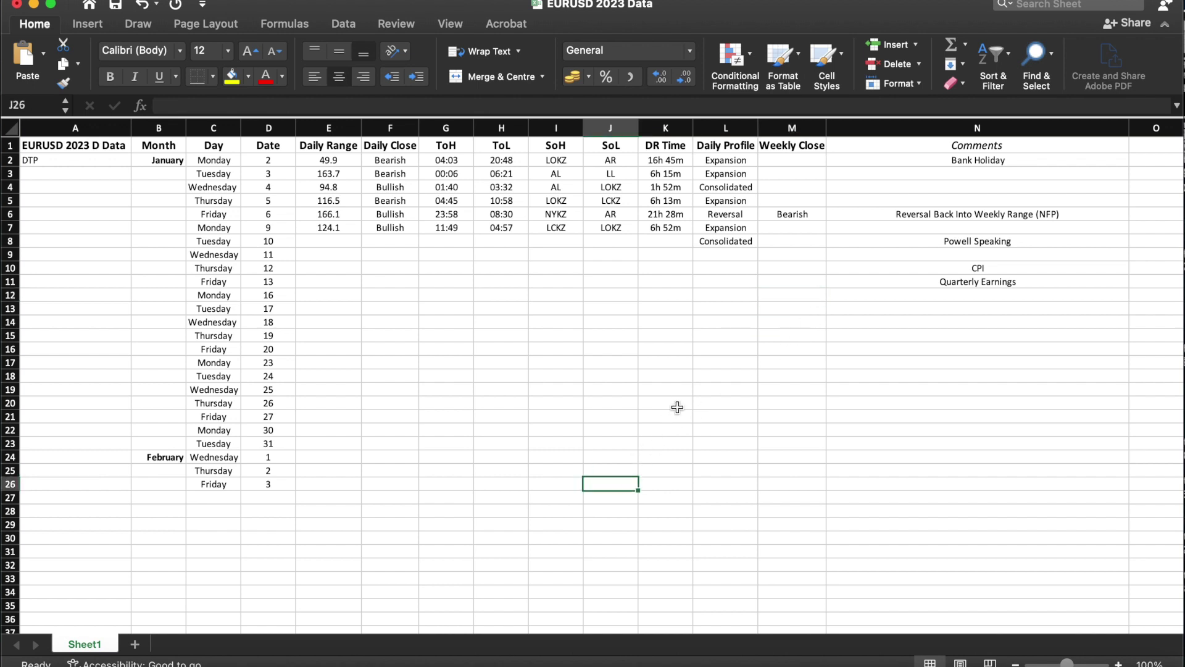
left_click(683, 373)
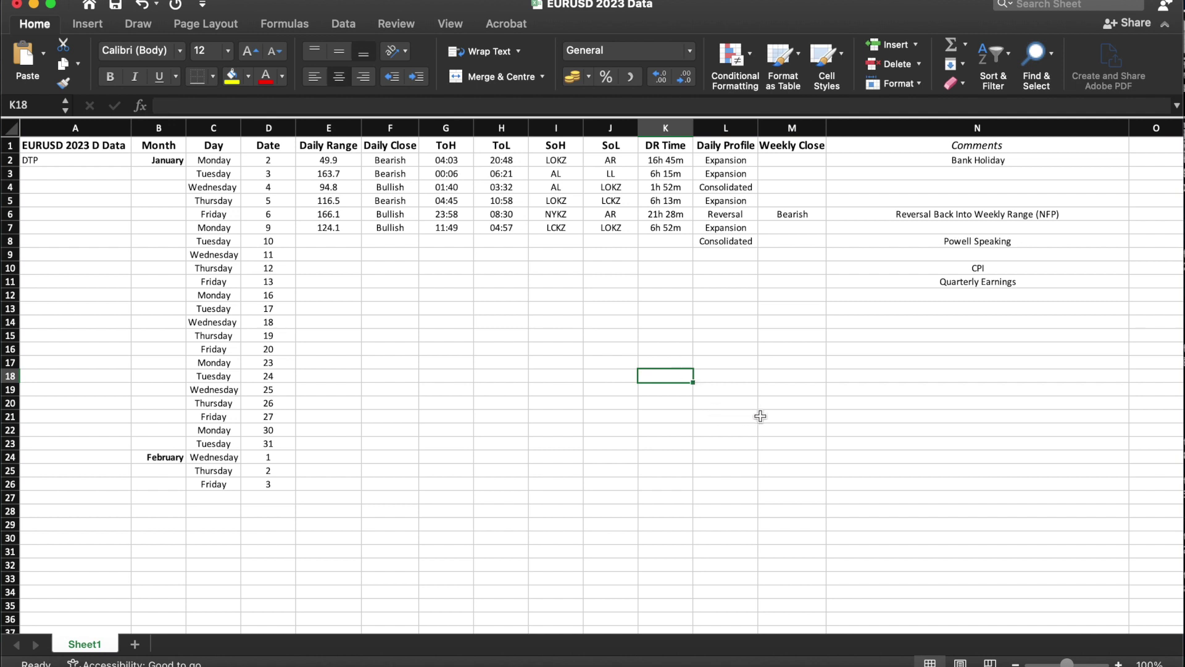
left_click(729, 415)
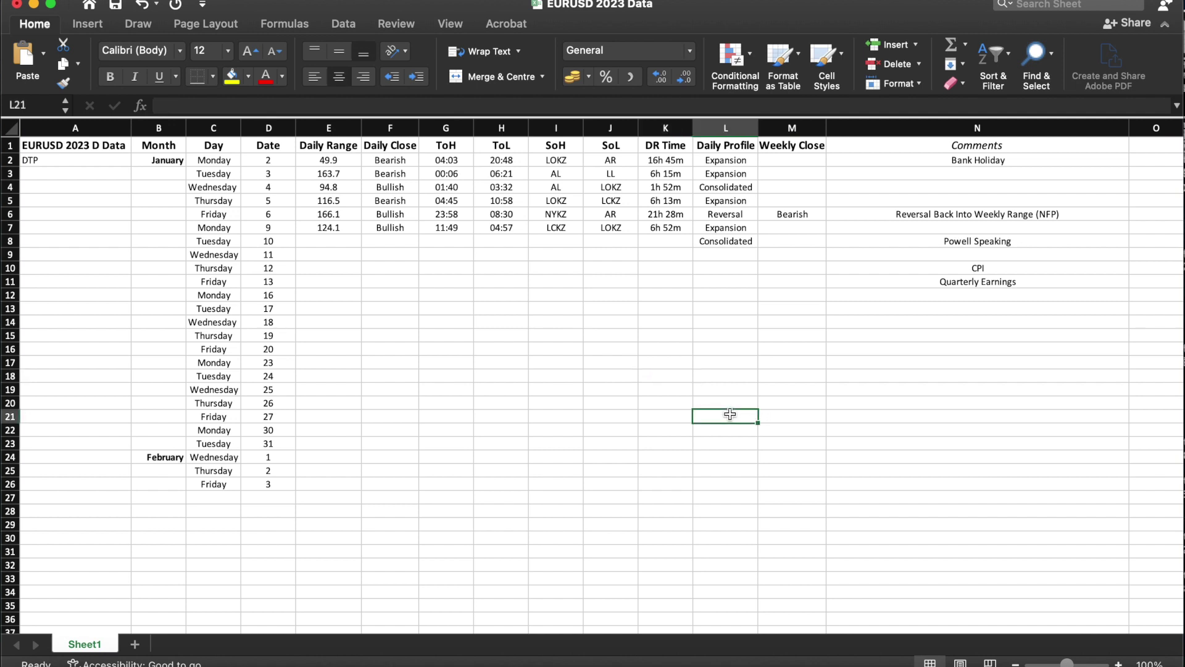
left_click(777, 316)
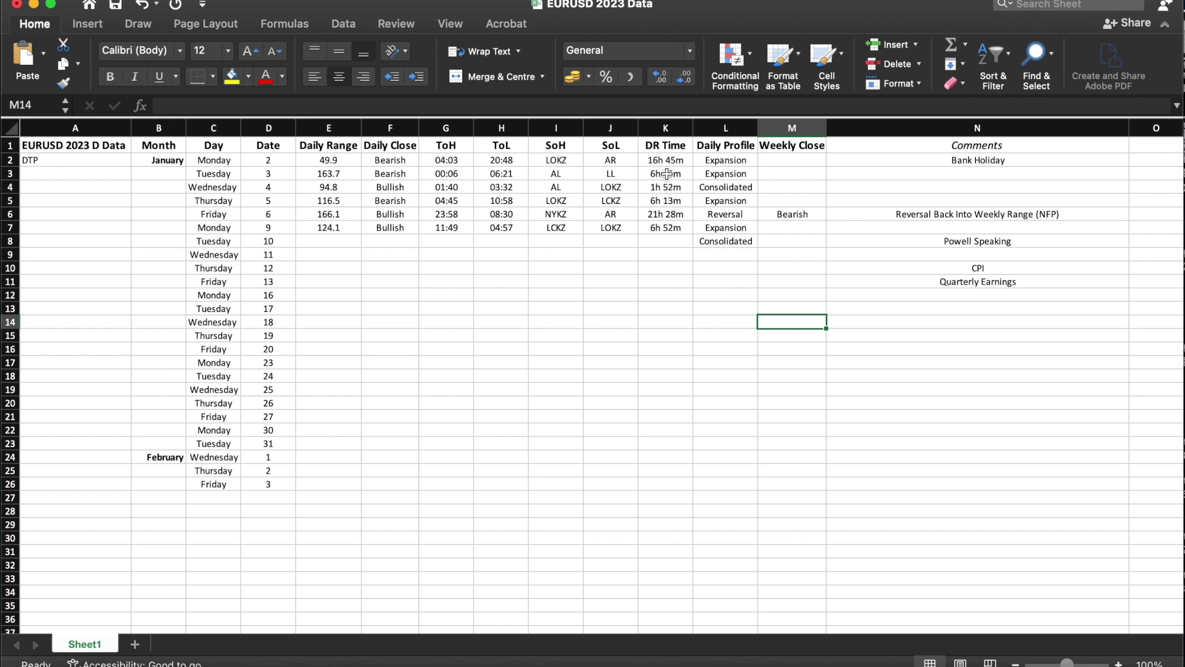
left_click_drag(557, 164, 579, 591)
left_click(584, 282)
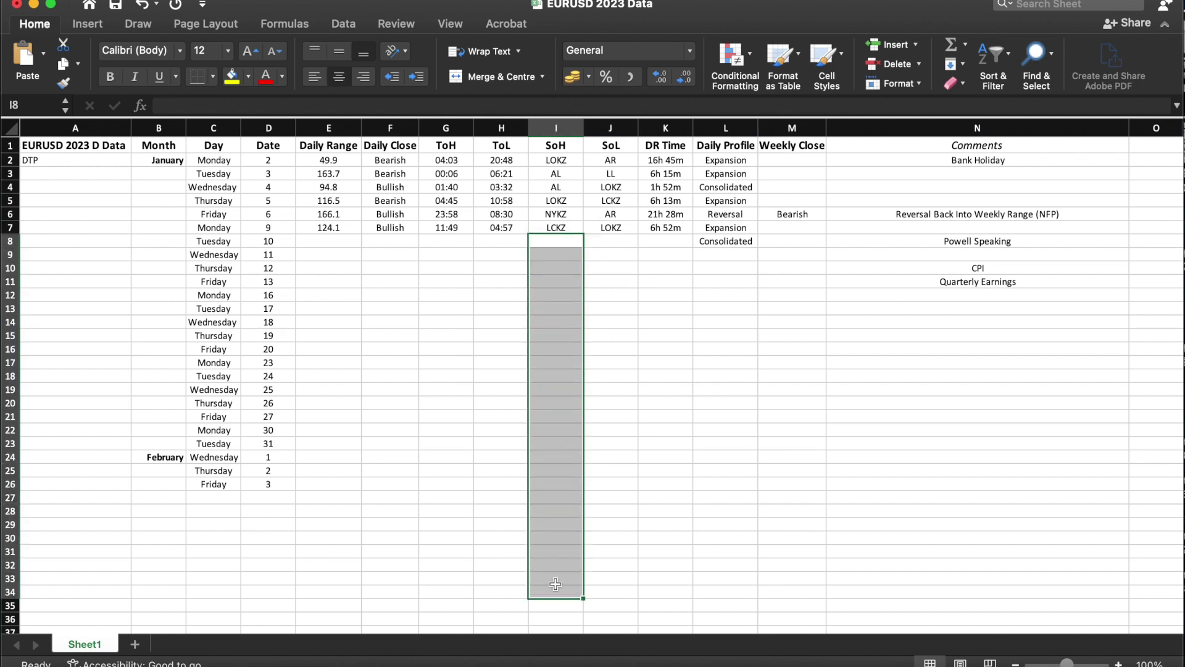
left_click(693, 395)
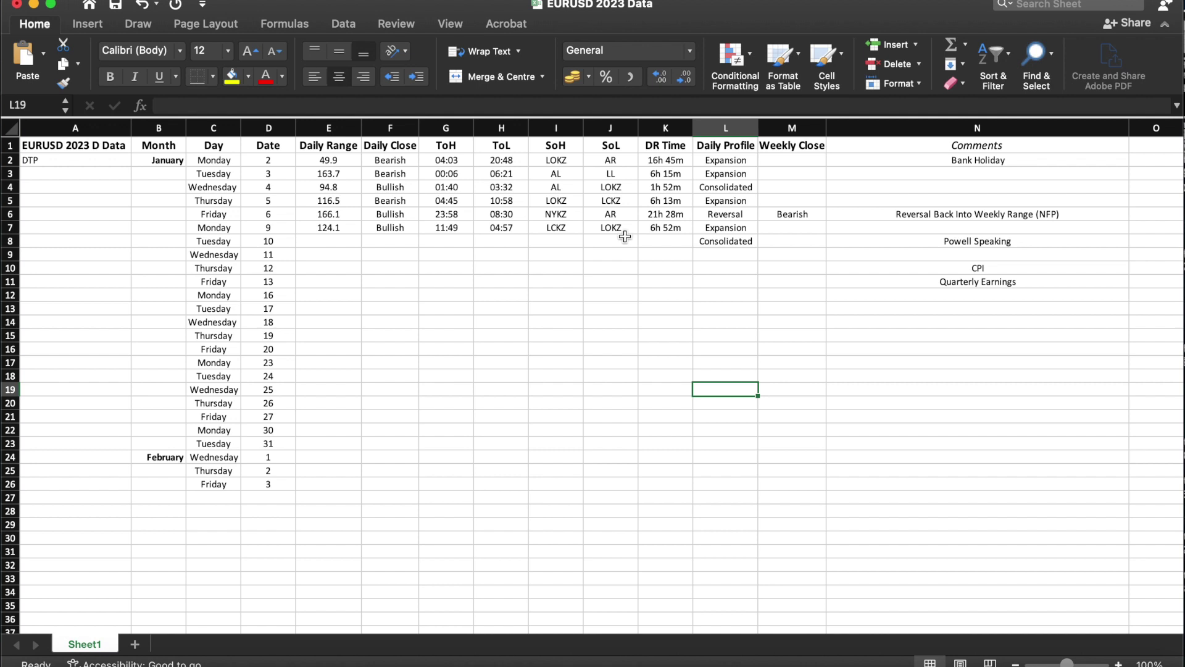
Step: Check the average of the Daily Range values by selecting the recorded days from January 2 to January 9
left_click(398, 147)
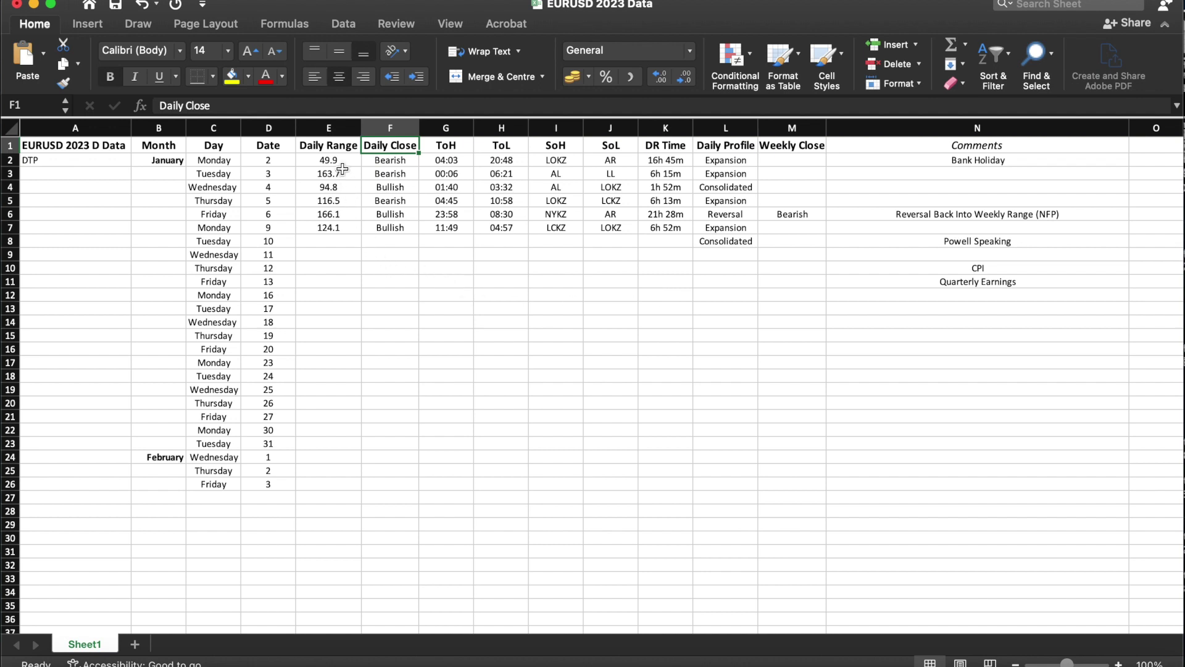
left_click_drag(341, 165, 333, 227)
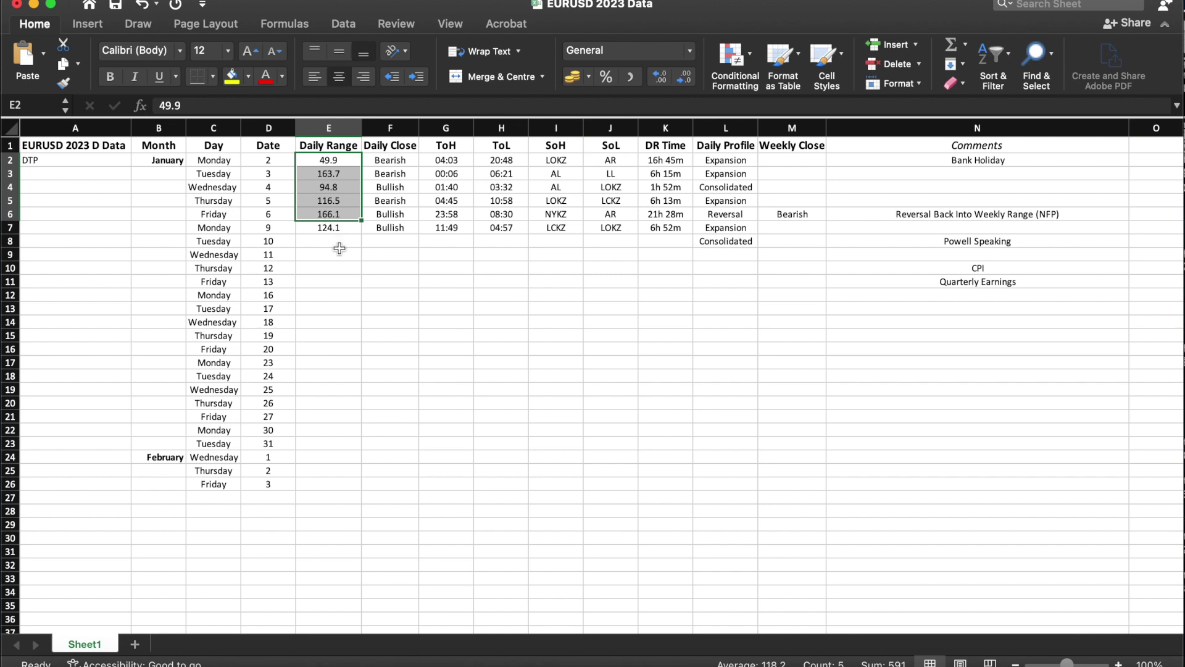
left_click(338, 253)
left_click_drag(329, 160, 328, 232)
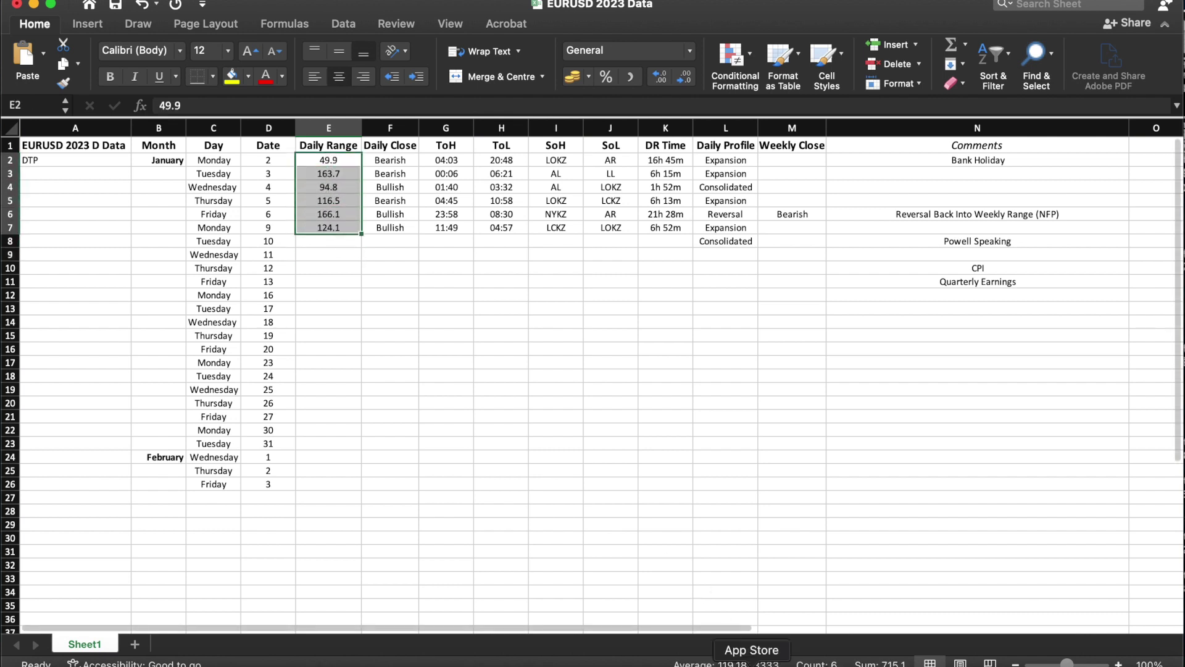
left_click(501, 349)
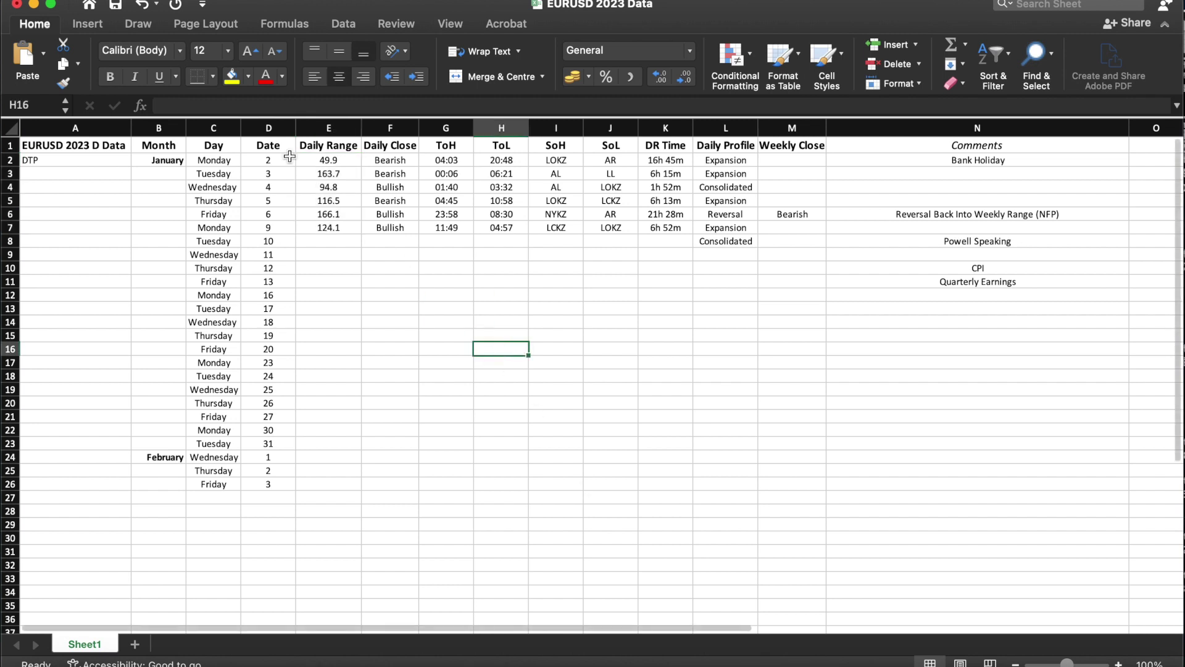
left_click(338, 239)
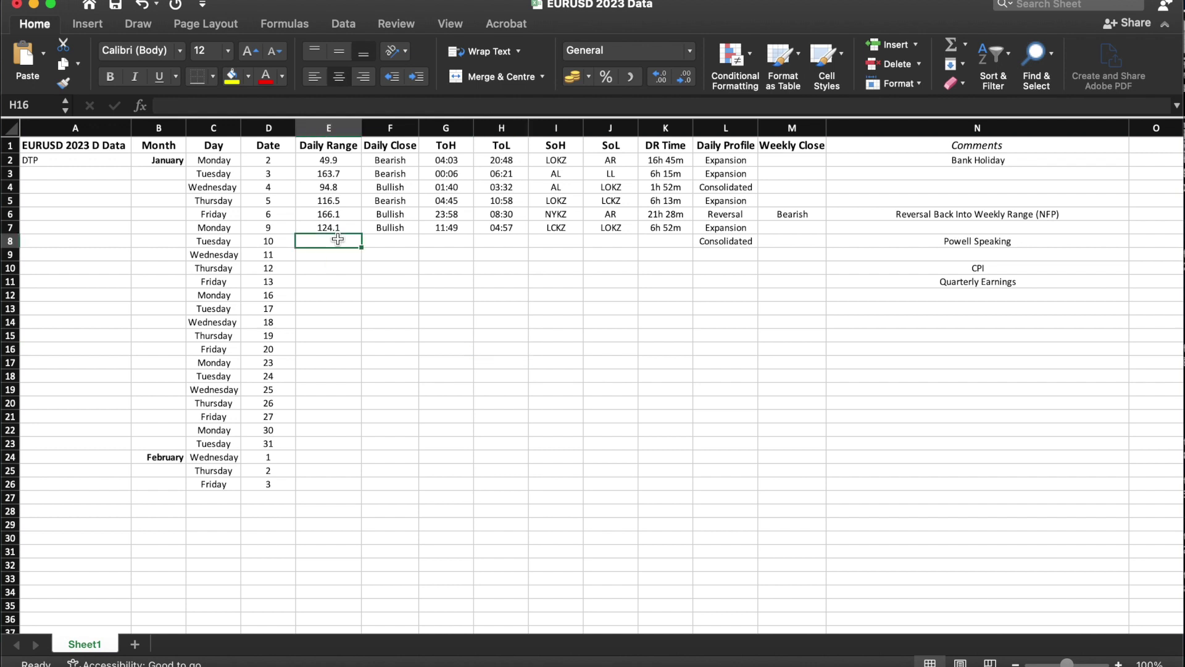
left_click(328, 225)
left_click_drag(328, 222, 328, 176)
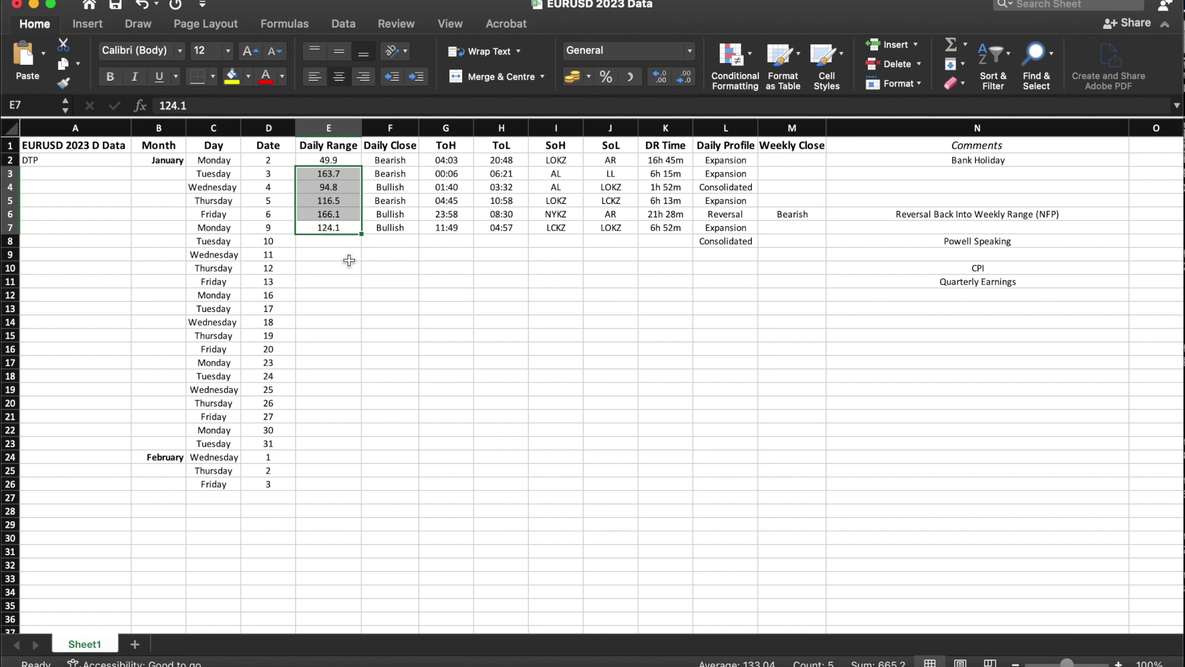
left_click(344, 23)
left_click(425, 269)
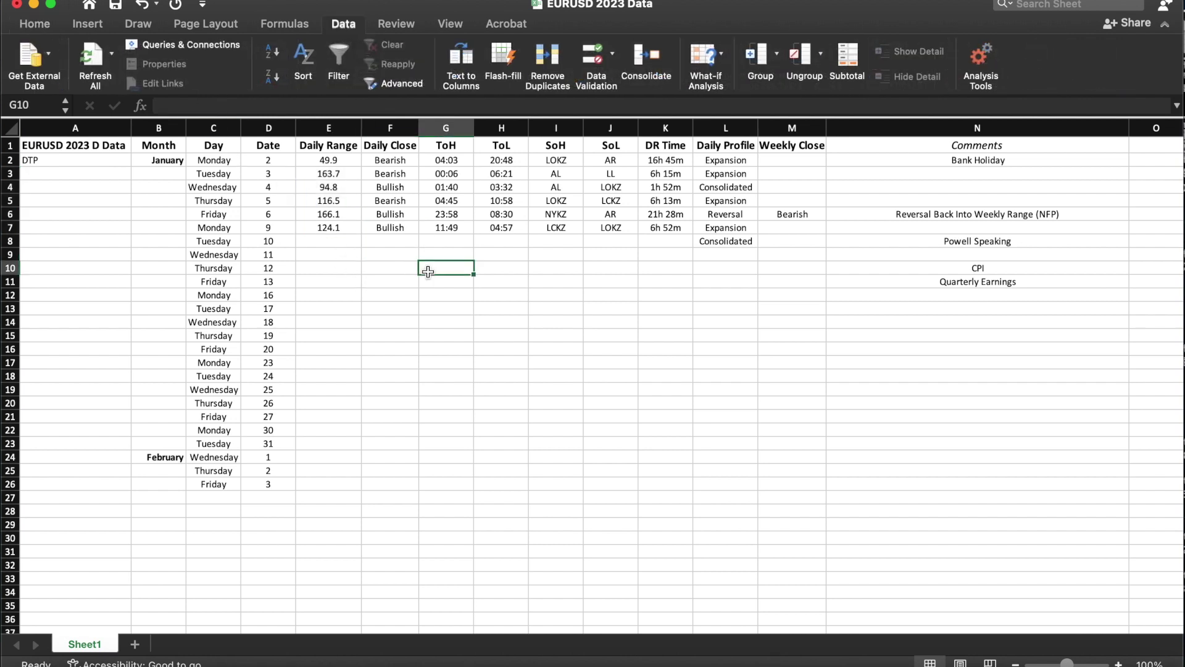
left_click(406, 148)
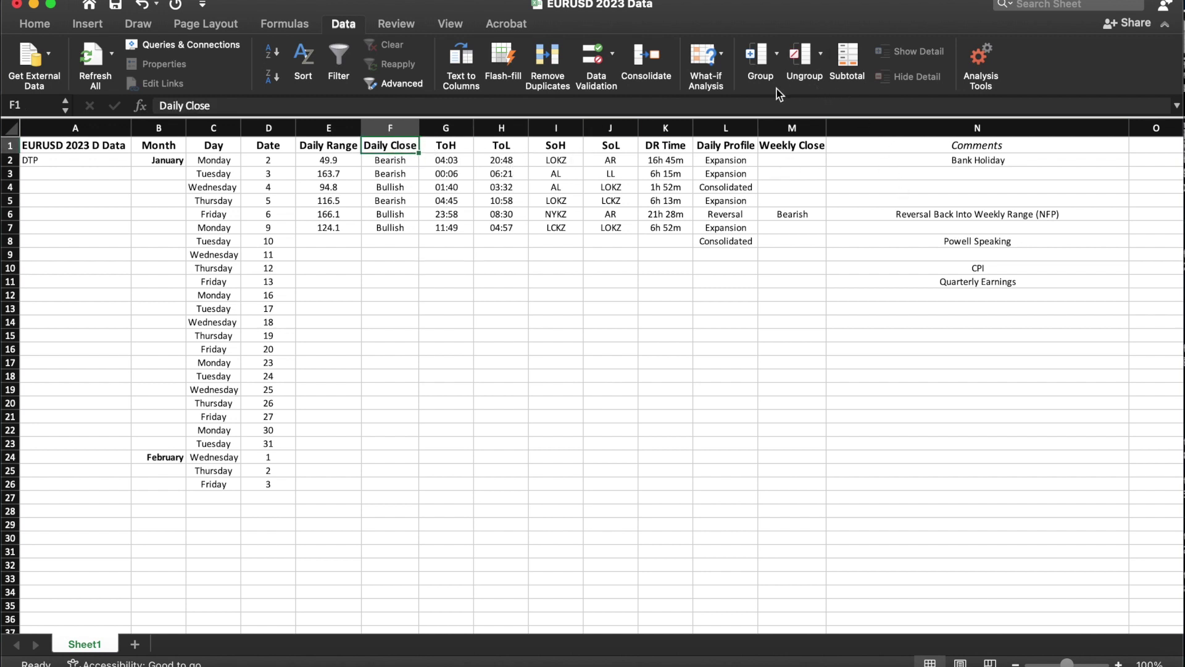
Step: Add filter controls to the header row of the daily data log
left_click(343, 55)
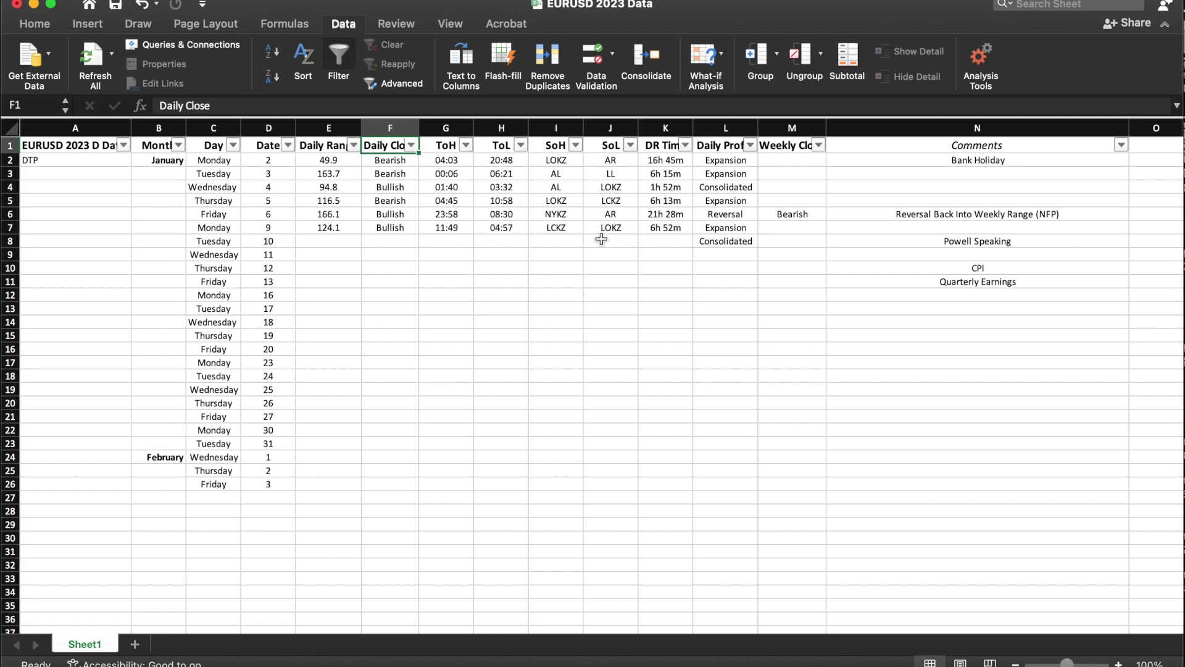
left_click(611, 293)
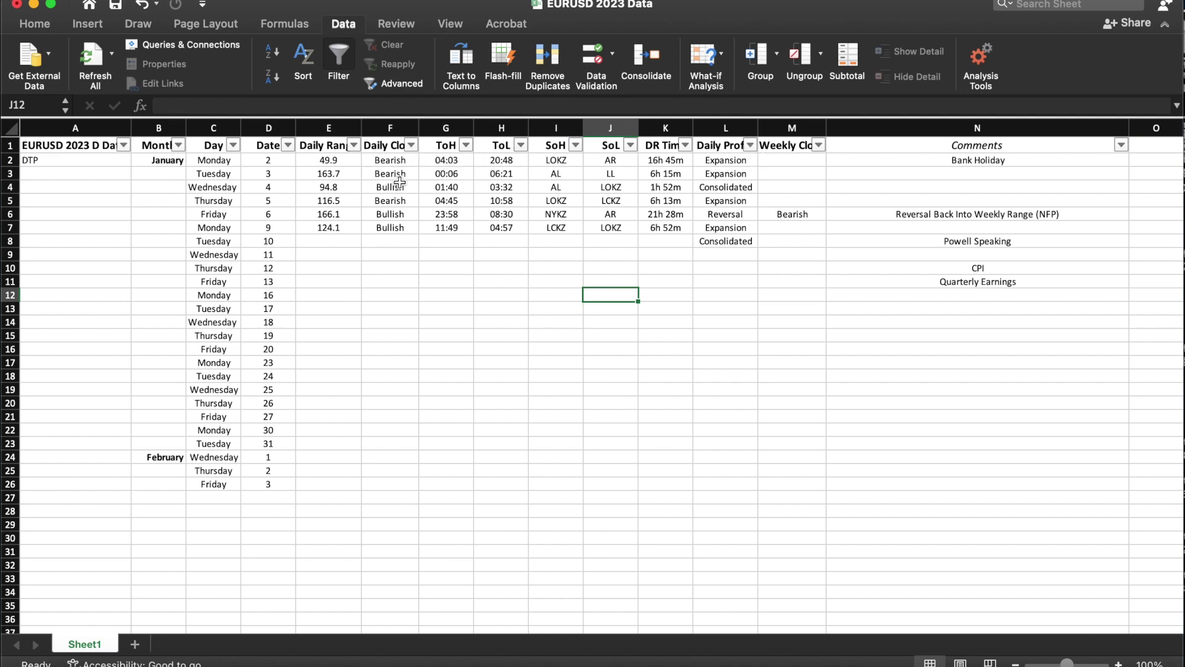
Step: Filter the Daily Close column to show only Bearish days, excluding Bullish and blank entries
left_click(411, 146)
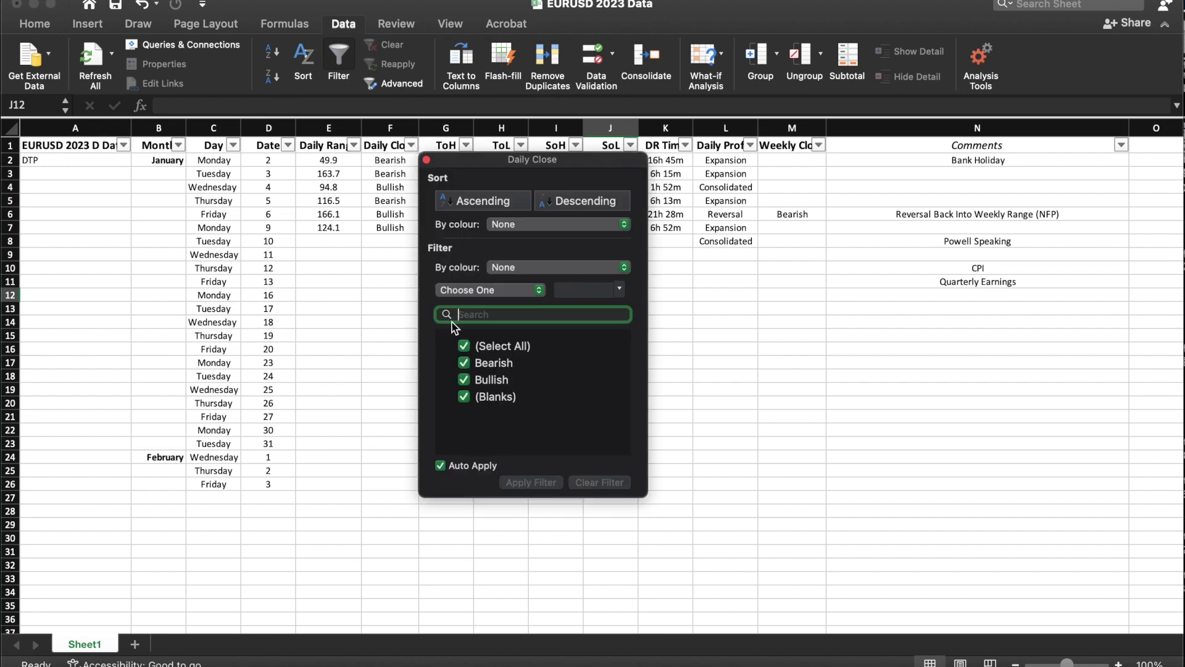
left_click(465, 398)
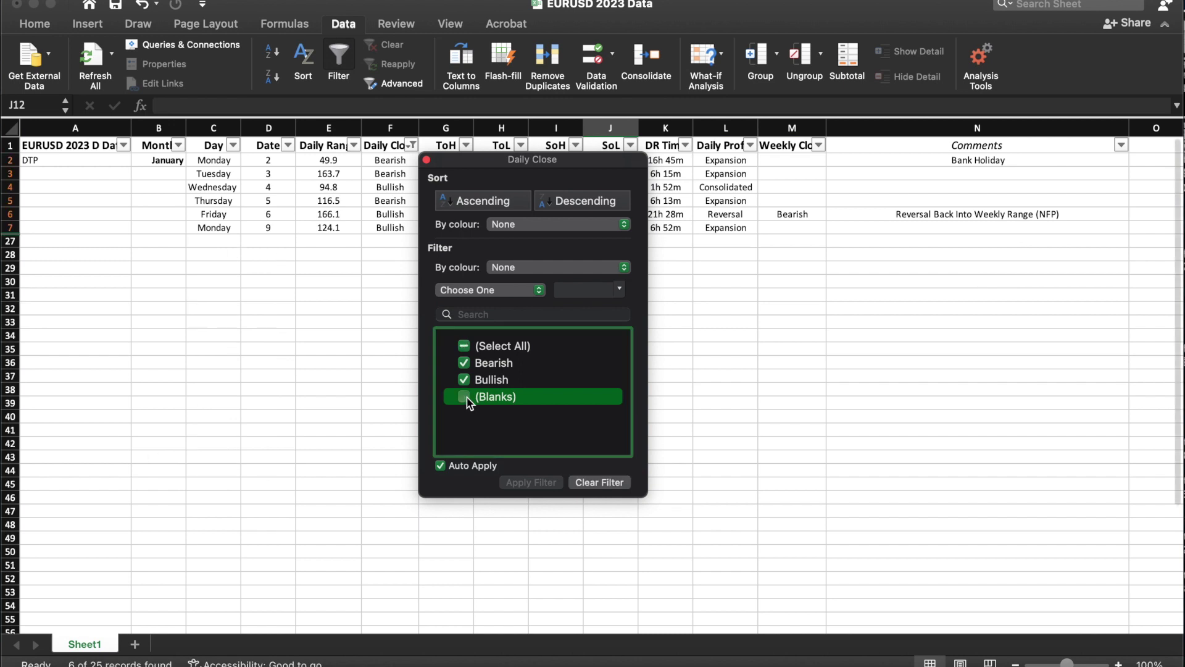
left_click(465, 397)
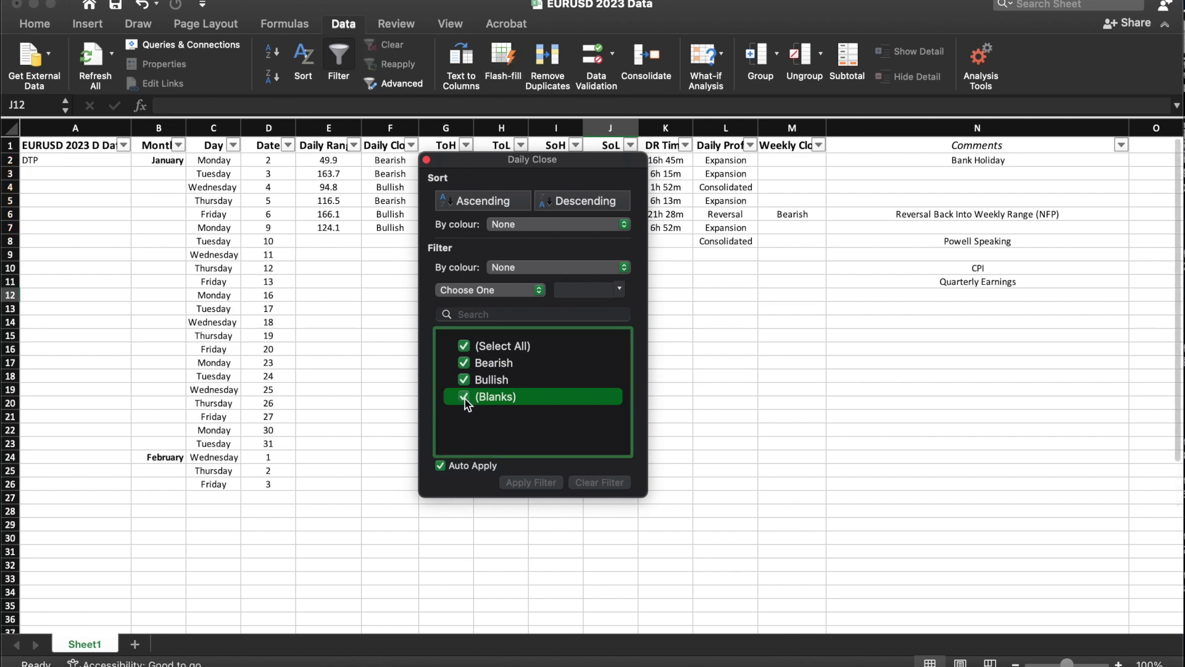
left_click(464, 399)
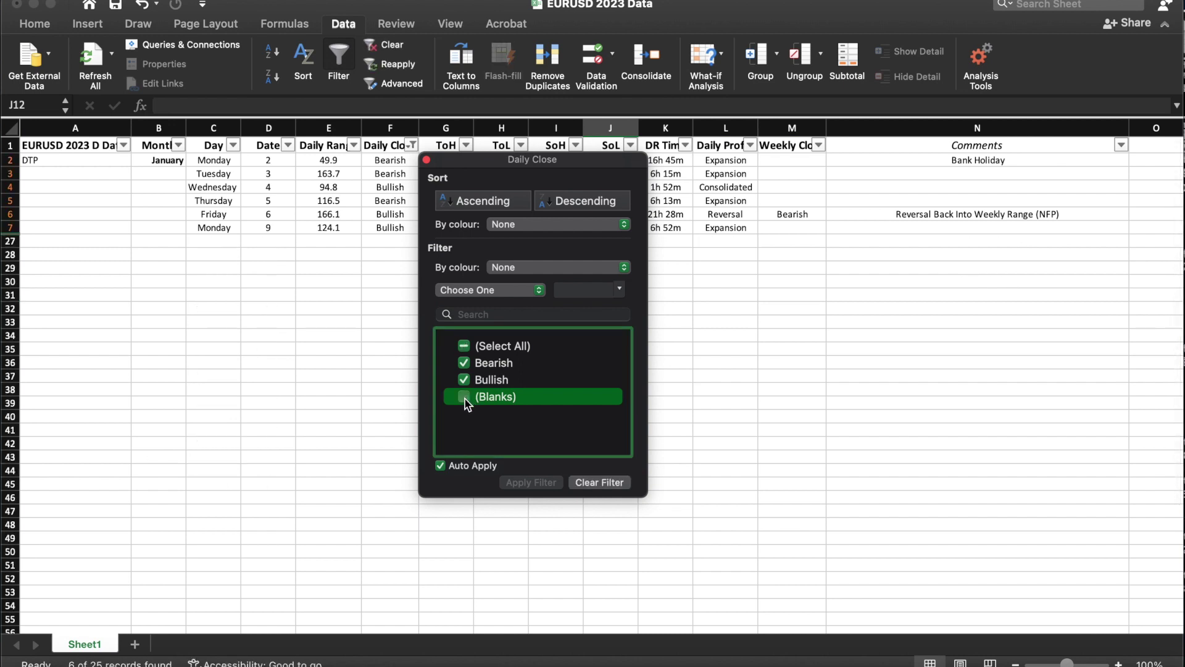
left_click(465, 398)
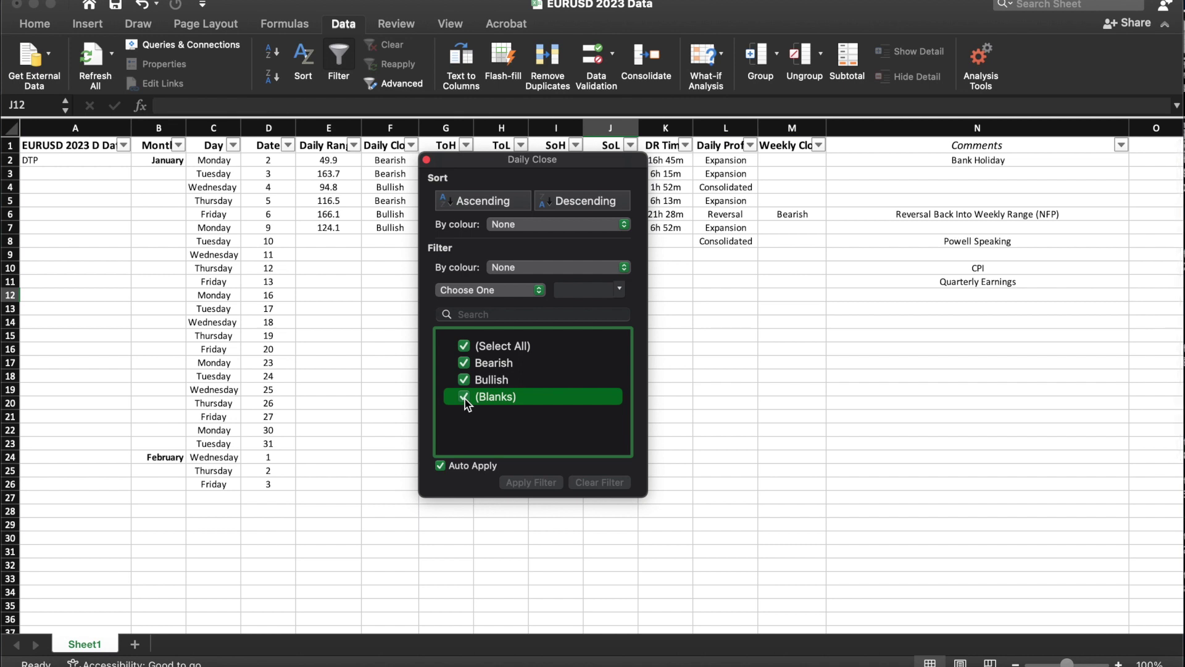
left_click(464, 399)
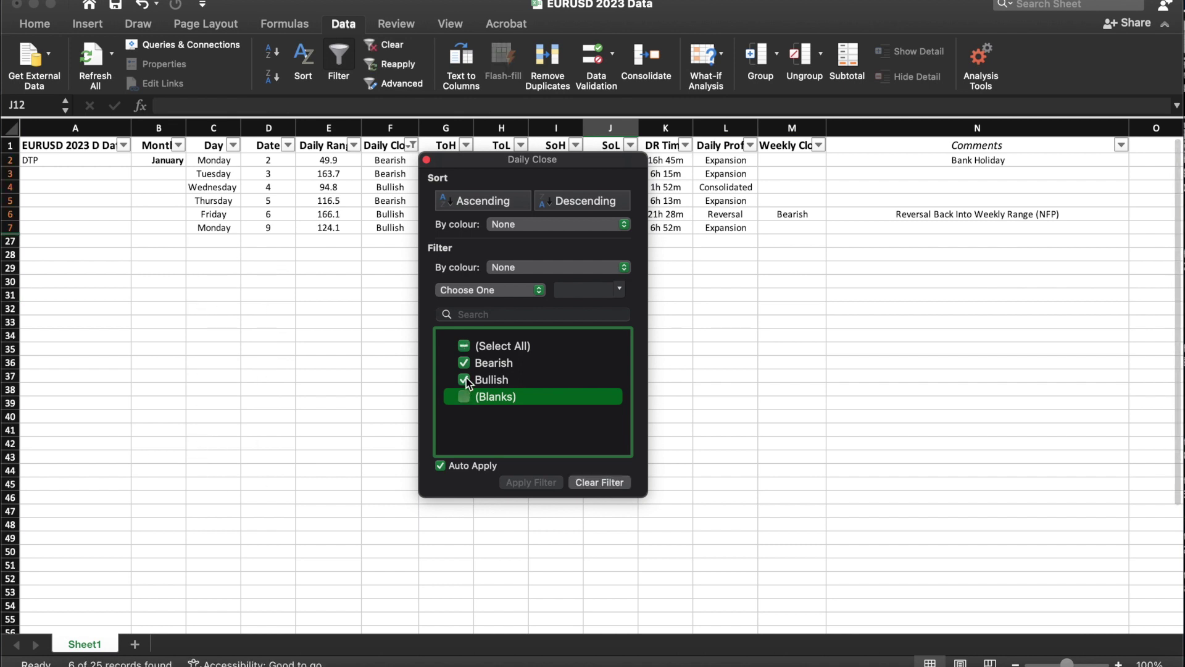
left_click(465, 380)
left_click(768, 354)
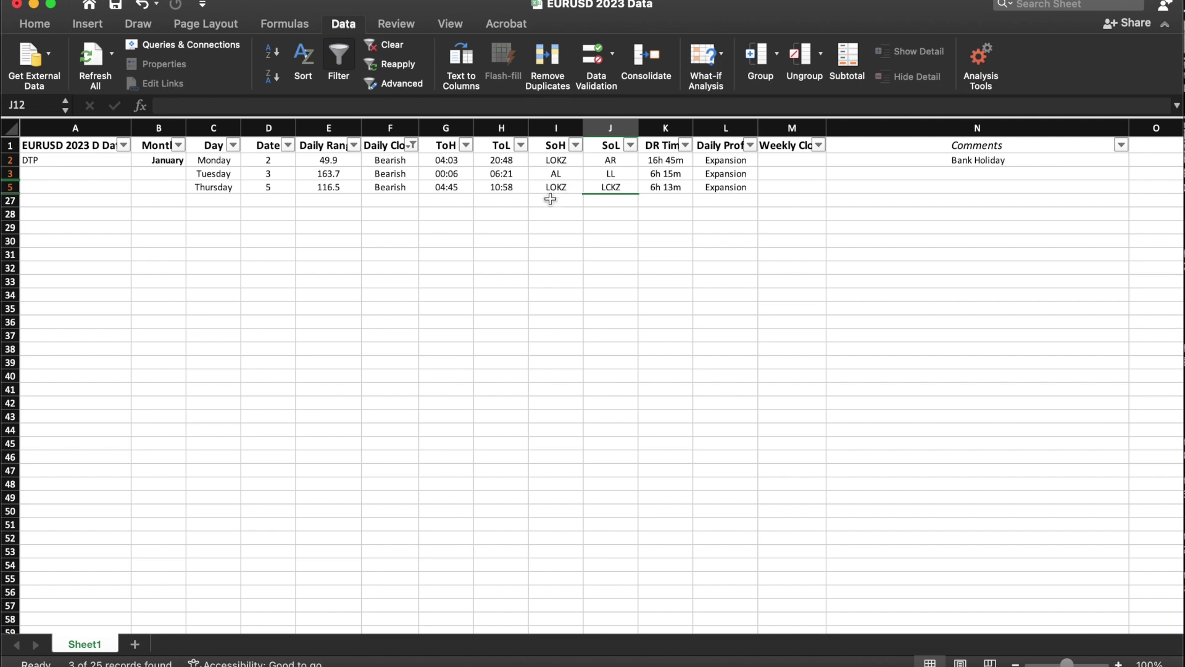
Step: Switch the Daily Close filter to show only Bullish days
left_click(411, 146)
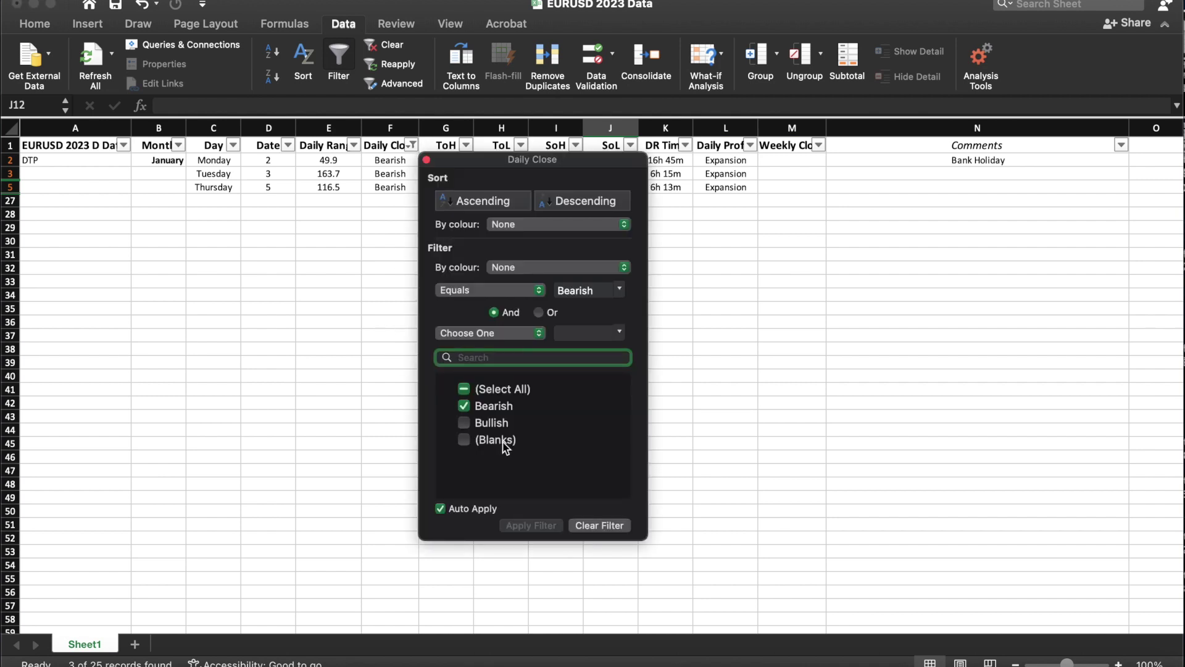
left_click(464, 423)
left_click(468, 407)
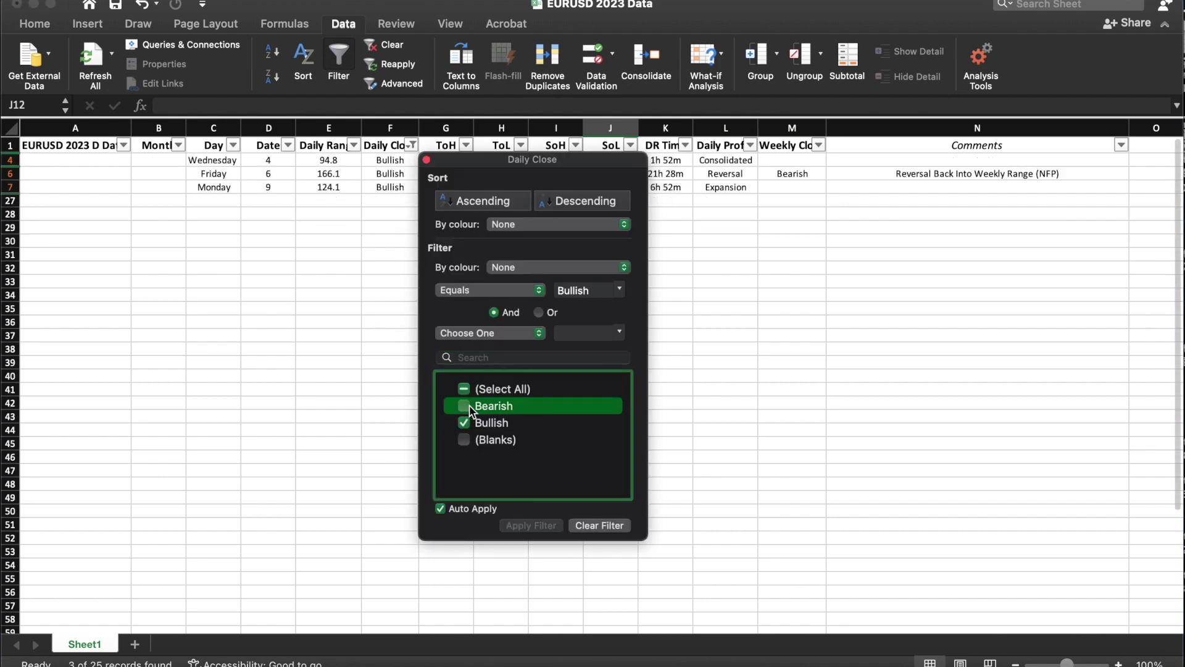
left_click(741, 394)
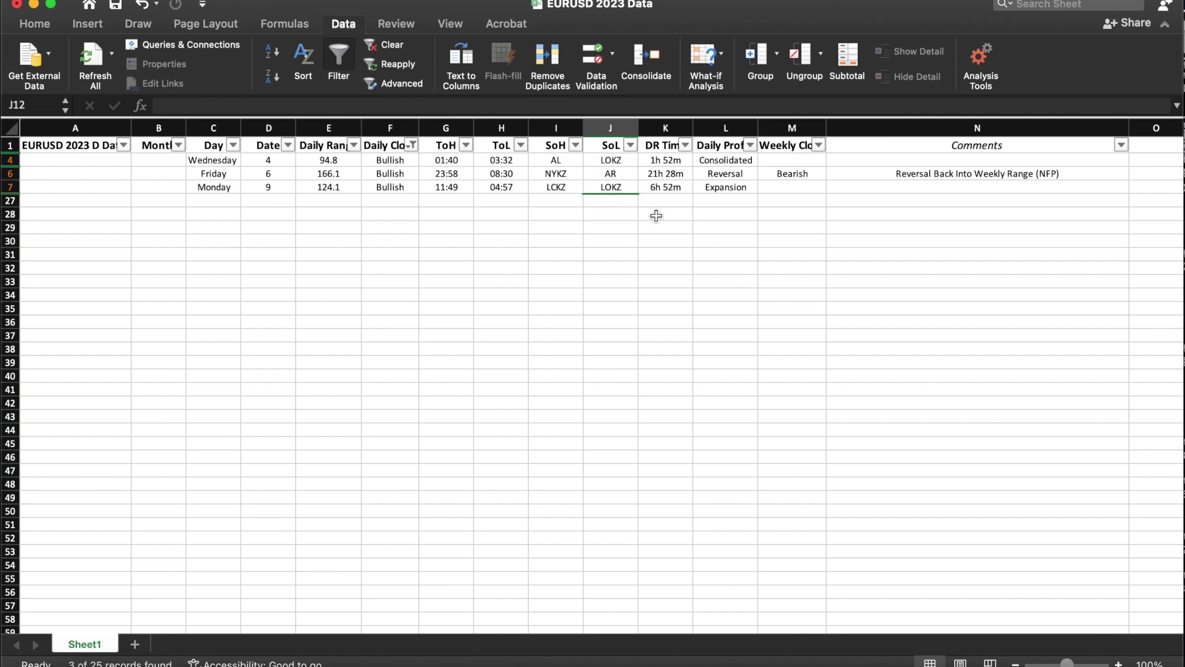
Step: Include Bearish and blank entries in the Daily Close filter again so all rows are shown
left_click(415, 147)
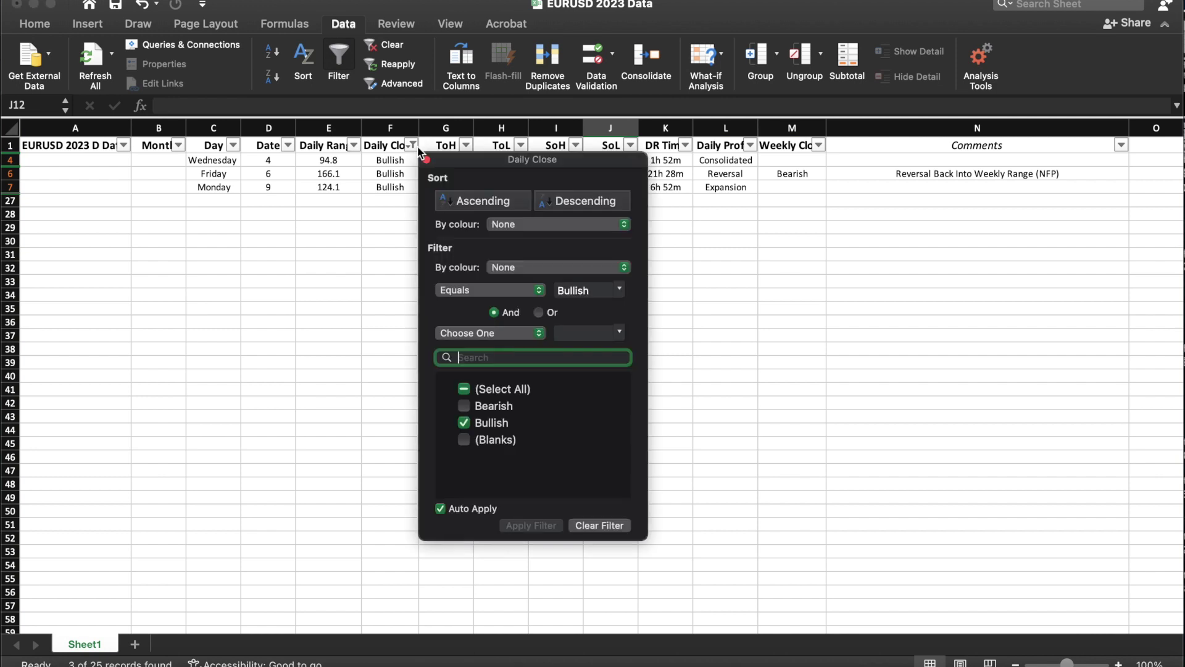
left_click(464, 407)
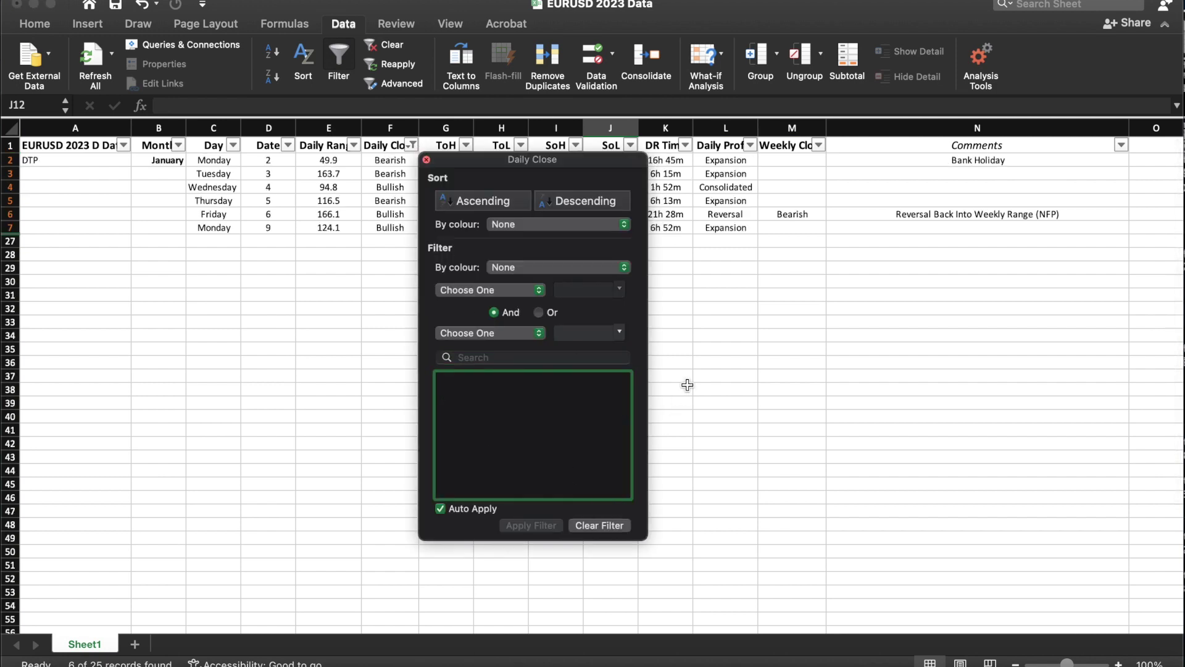
left_click(687, 385)
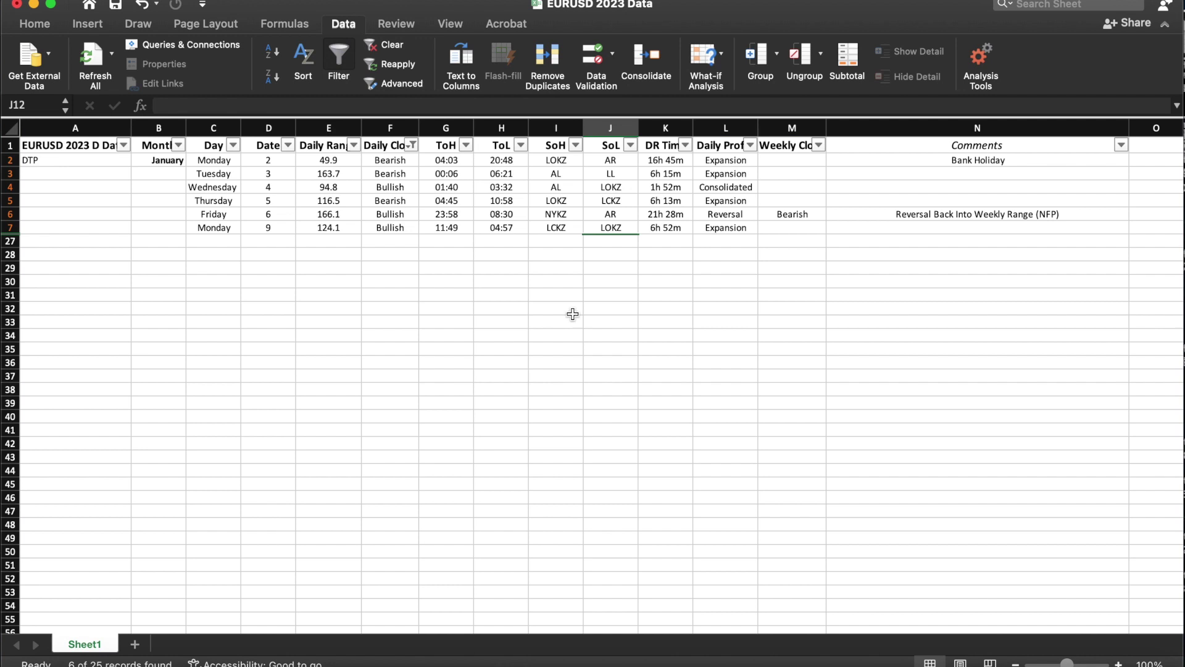
left_click(411, 147)
left_click(464, 439)
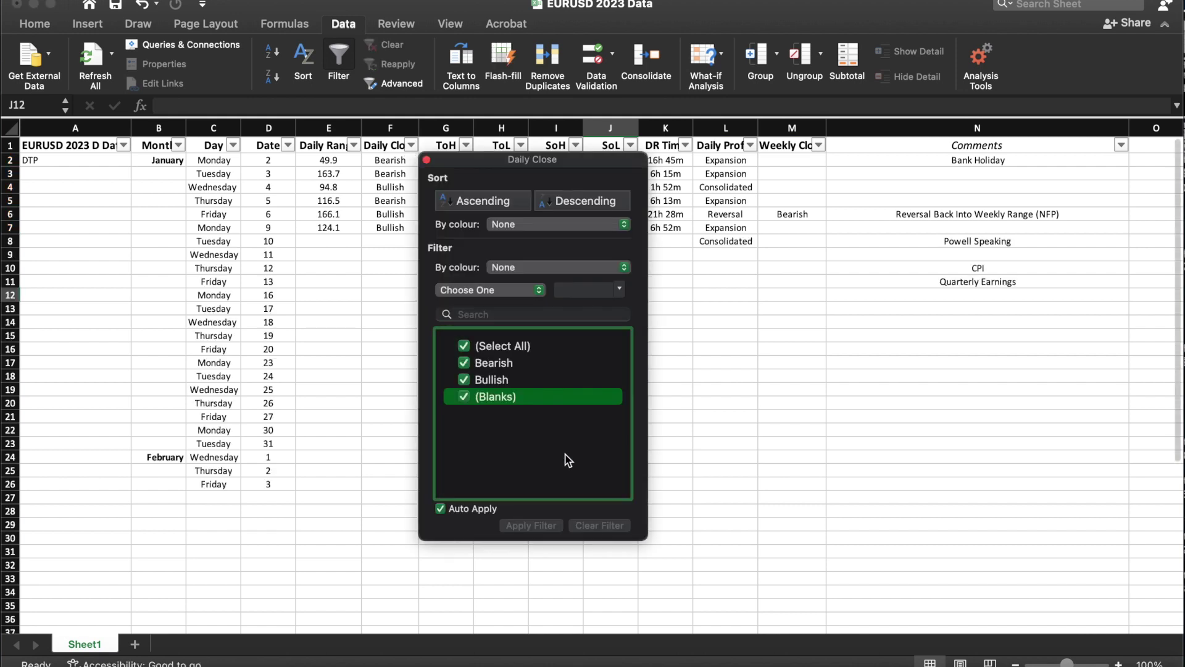
left_click(681, 398)
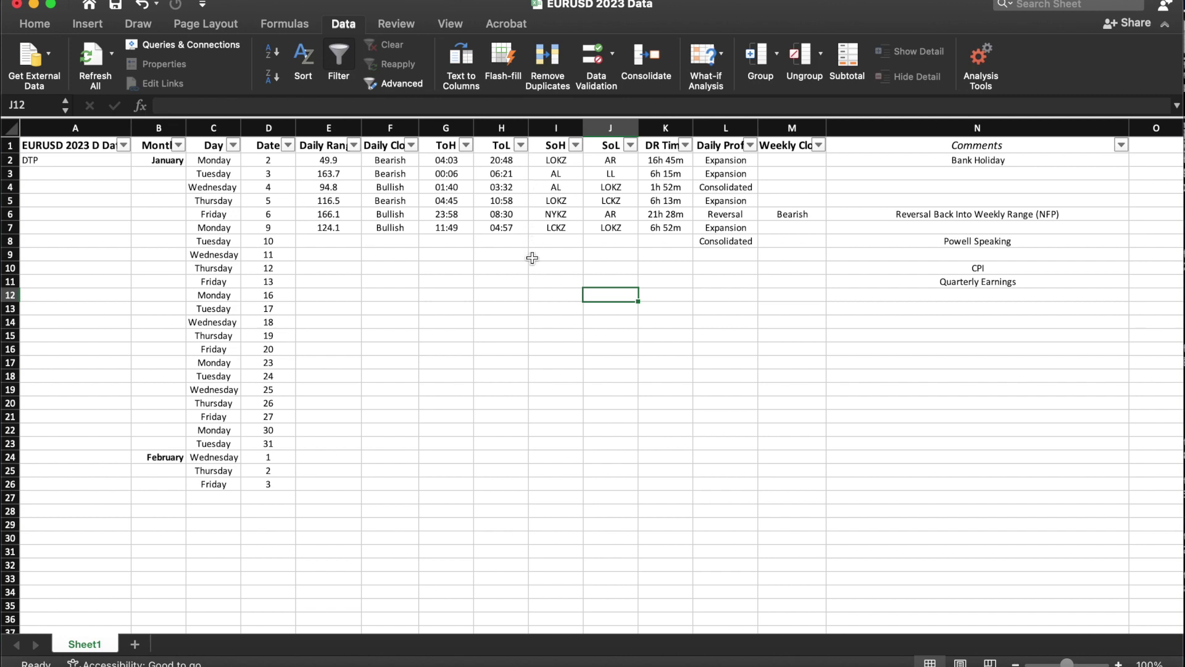
scroll(512, 333, "down", 1)
scroll(511, 333, "up", 1)
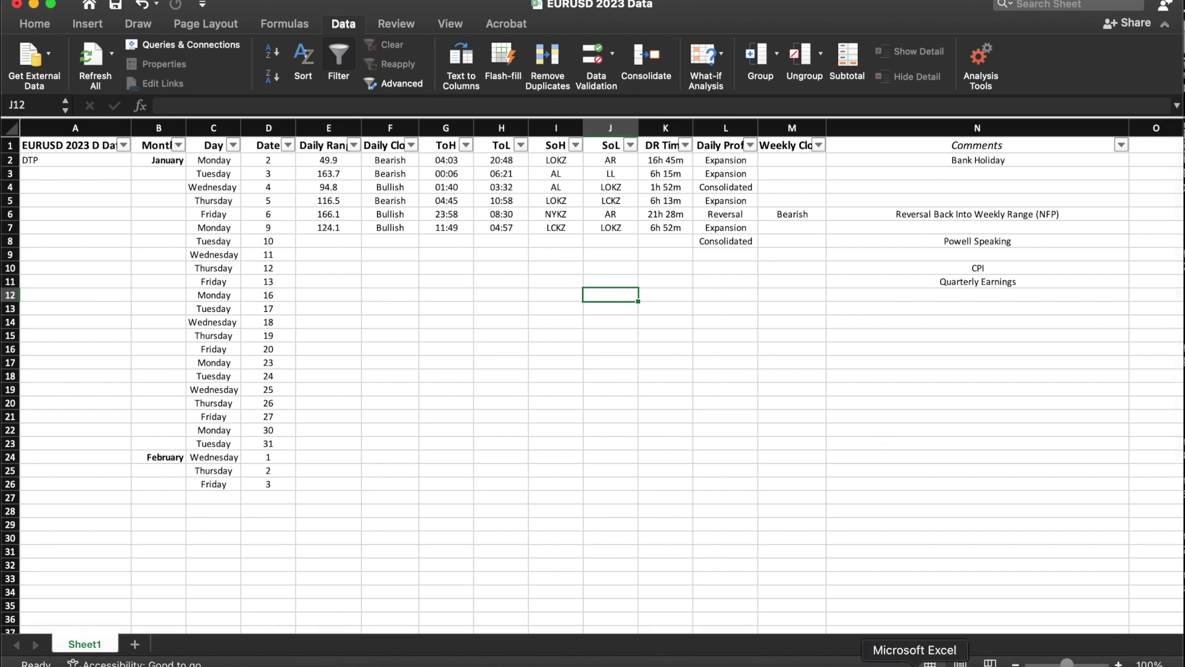
Step: Switch to the EURUSD 2023 W Data workbook and reposition its window to show the whole sheet
left_click(915, 664)
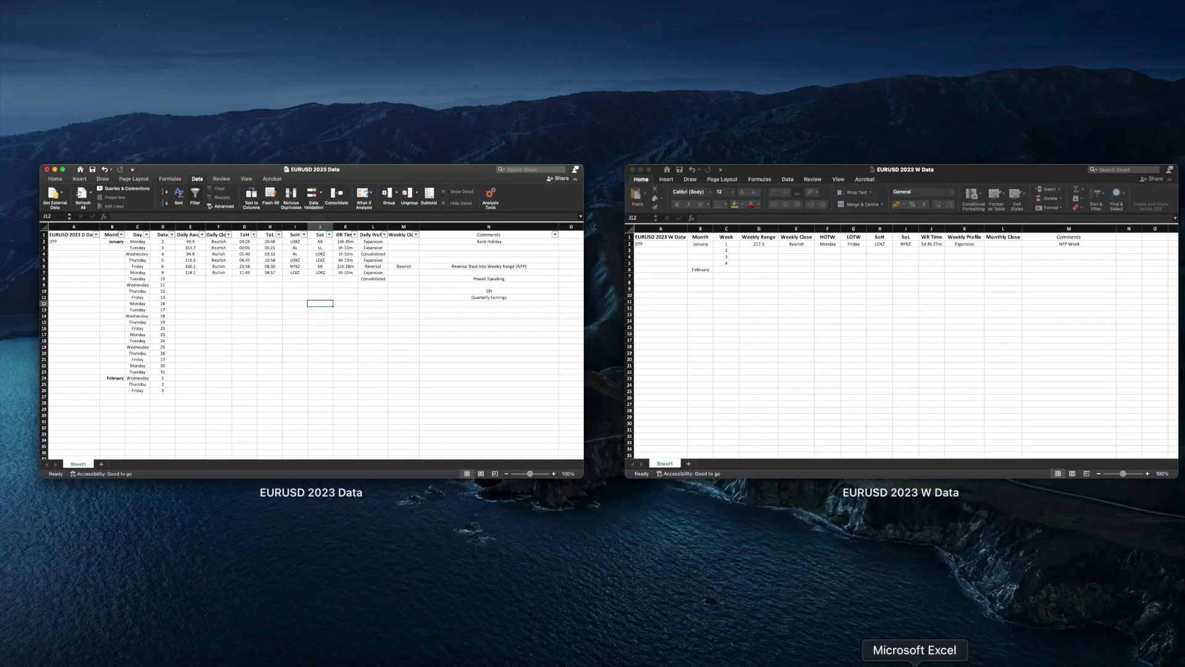
left_click(865, 354)
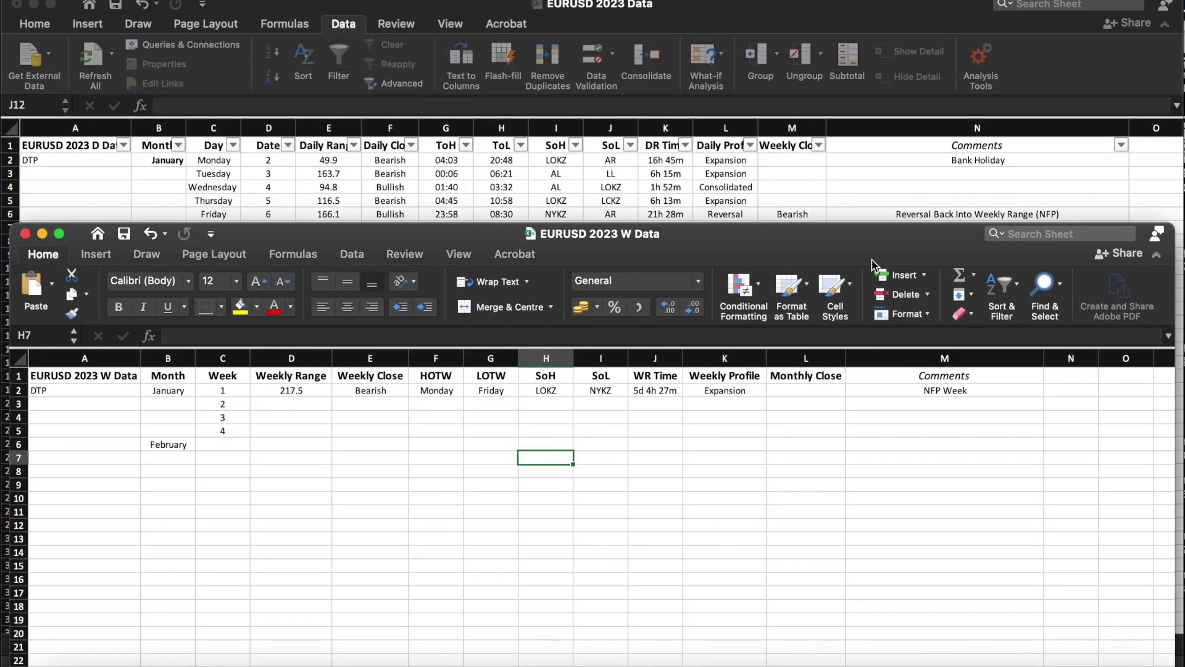
left_click_drag(875, 253, 866, 25)
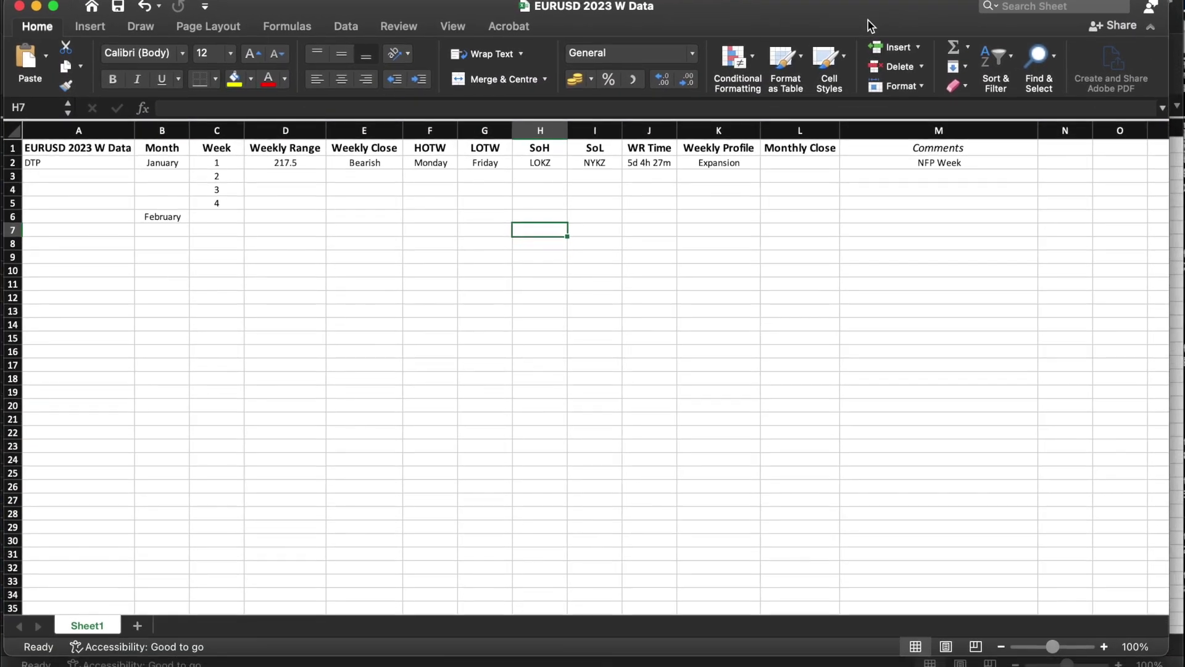
left_click(830, 310)
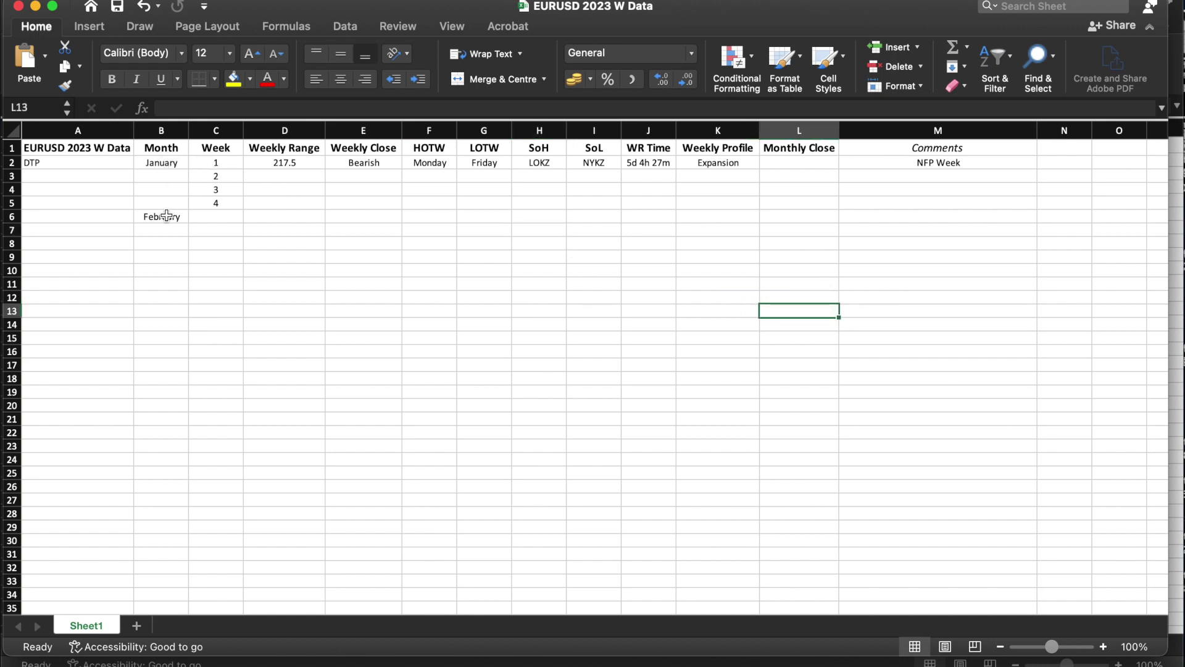
Step: Examine the January week 1 entries from Weekly Range through WR Time, plus the Monthly Close cells down to the February row
left_click(302, 163)
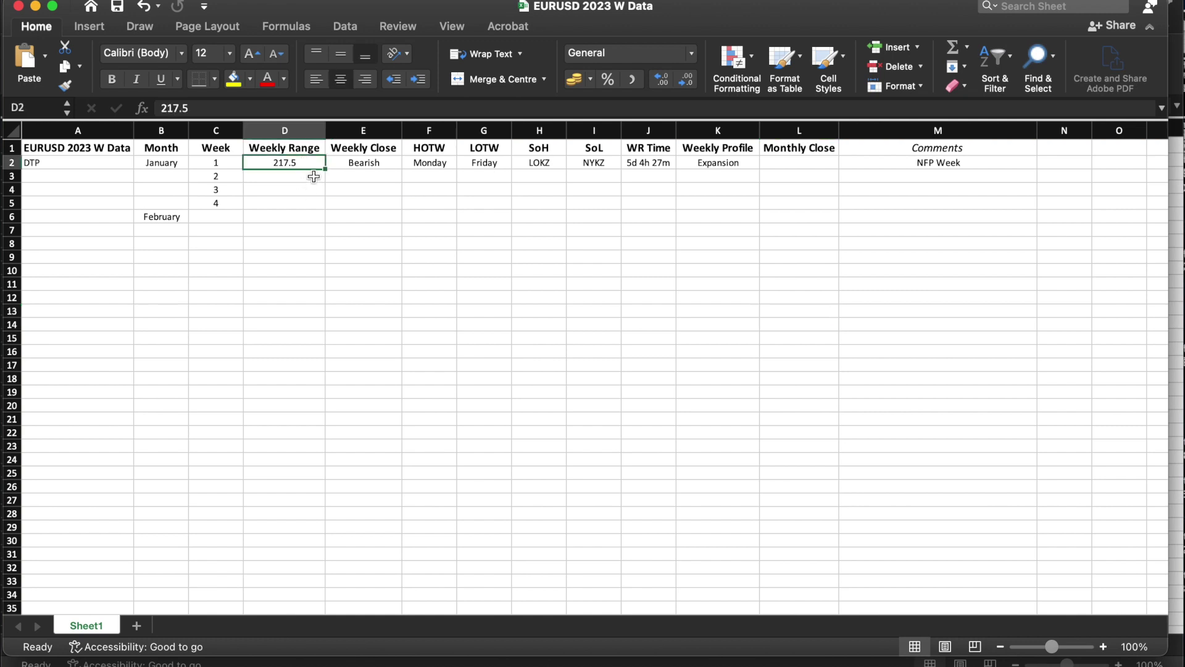
left_click(380, 163)
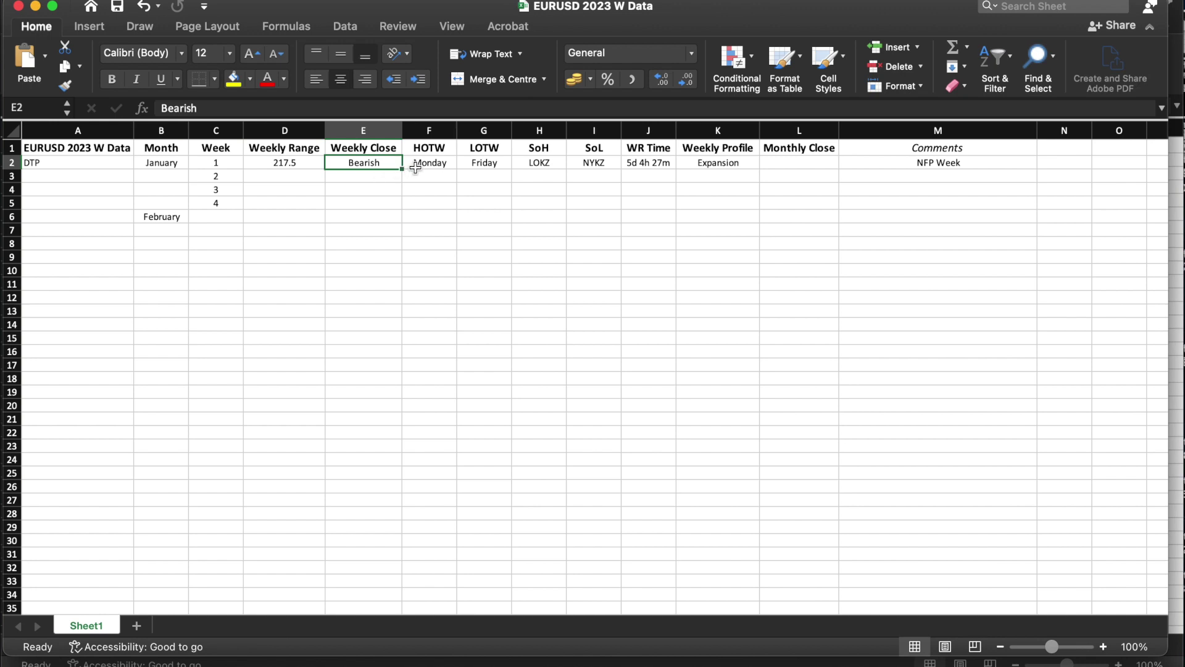
left_click(440, 164)
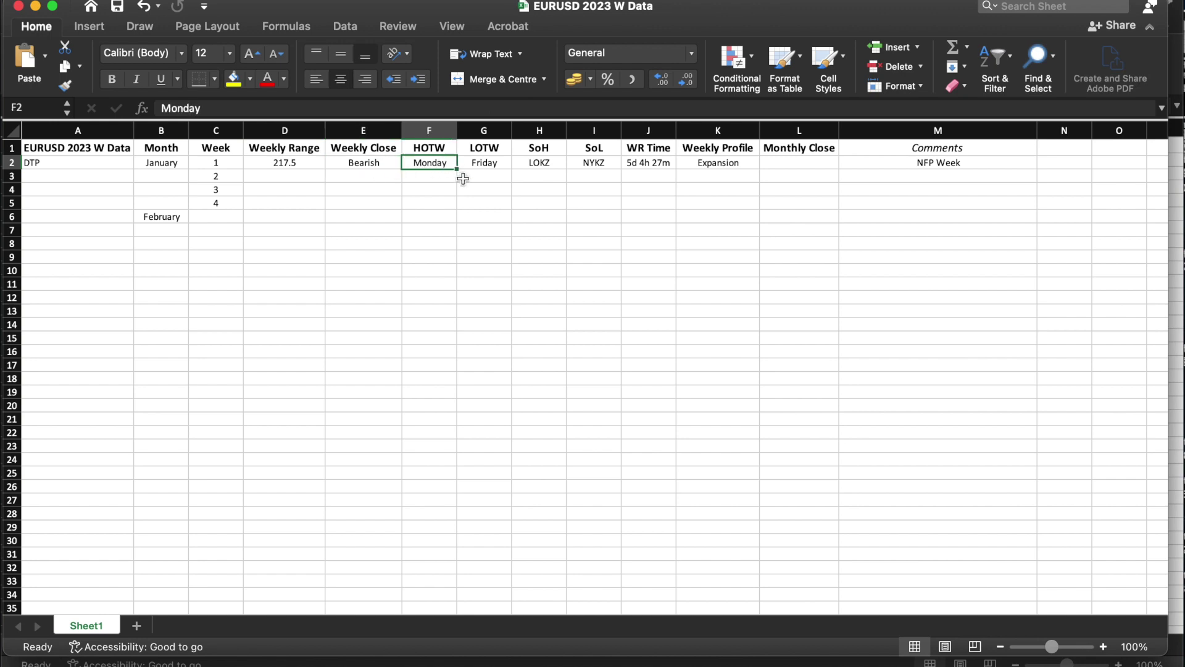
left_click(487, 163)
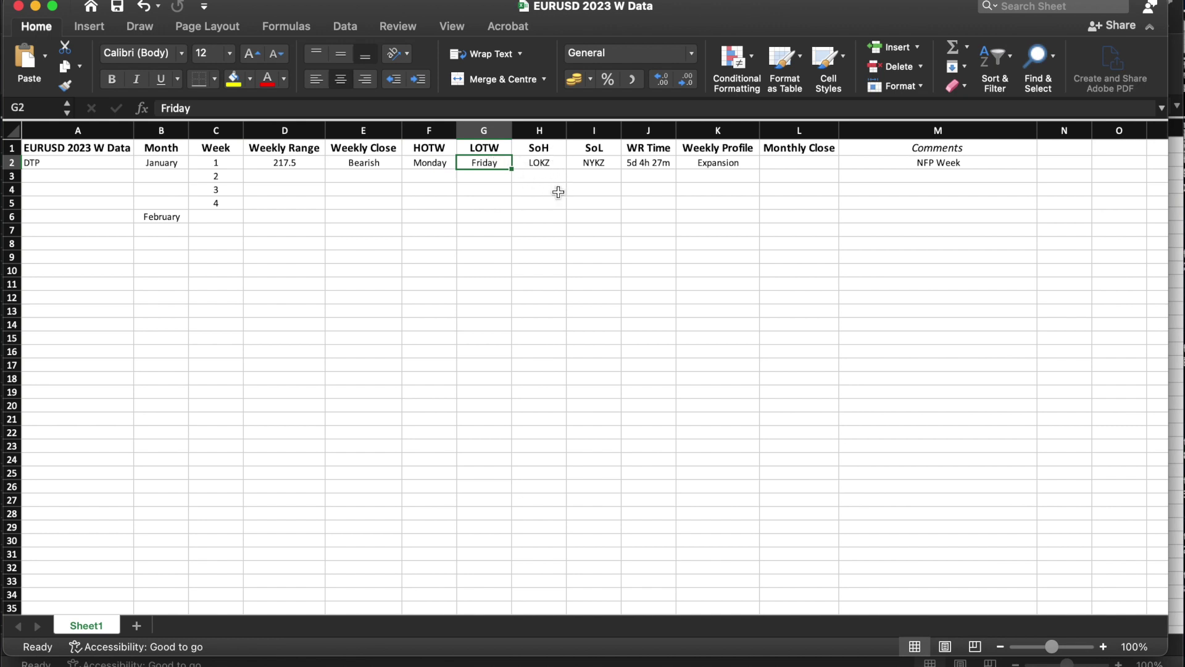
left_click(553, 168)
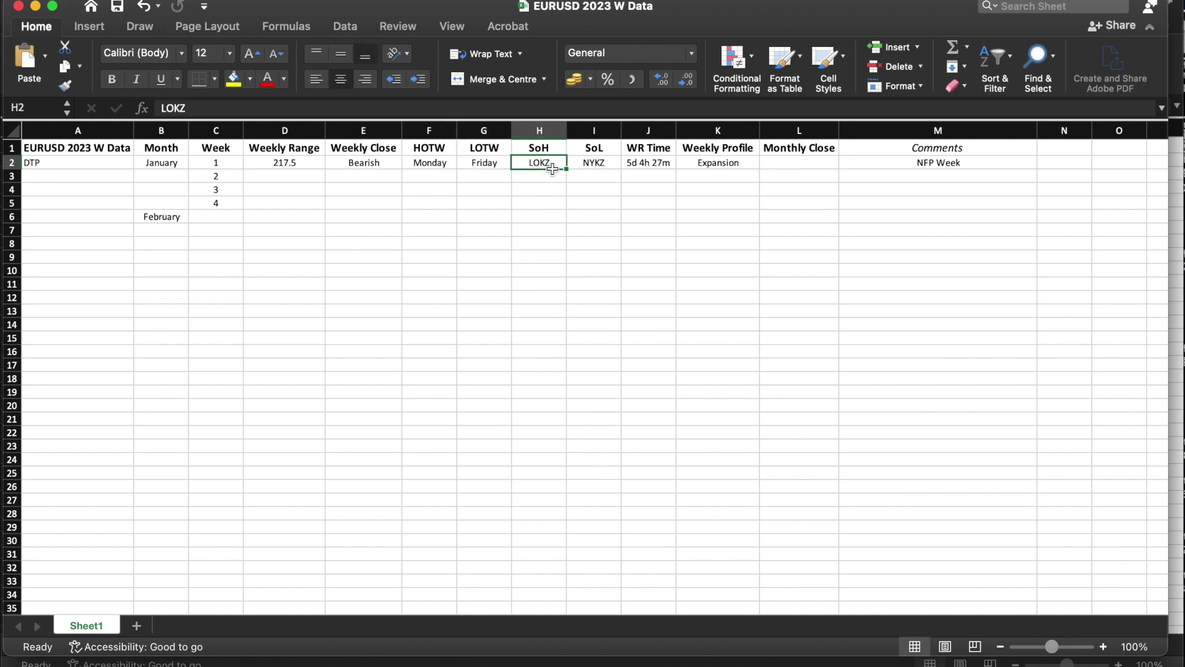
left_click(599, 166)
left_click(672, 189)
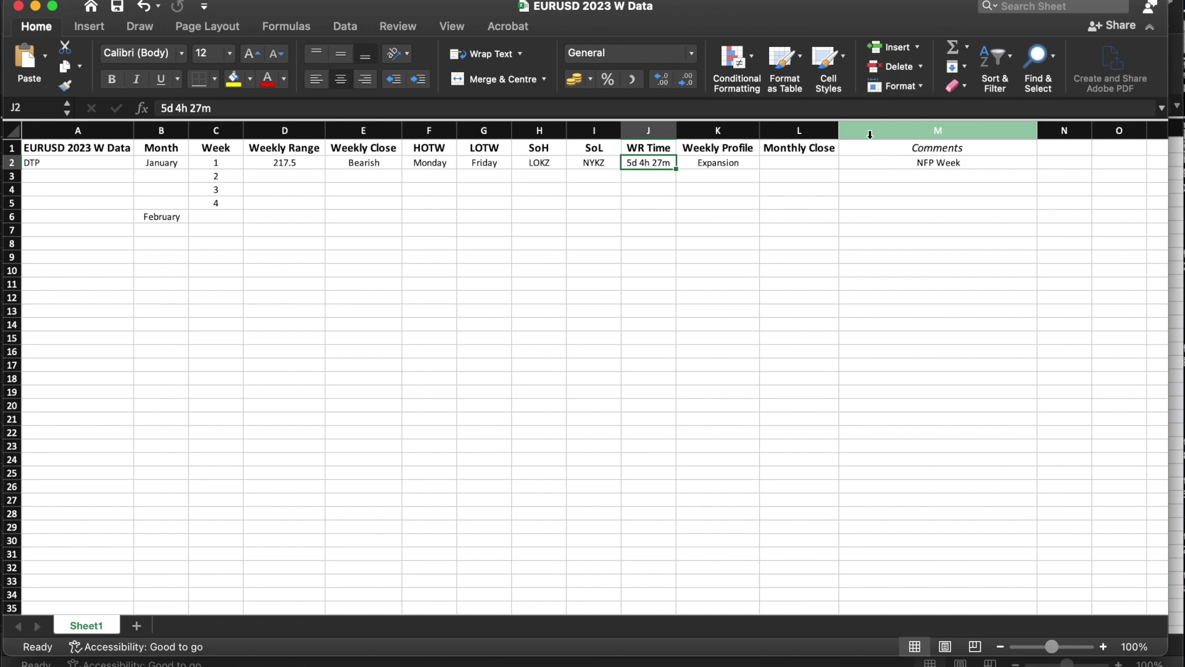
left_click_drag(810, 160, 804, 217)
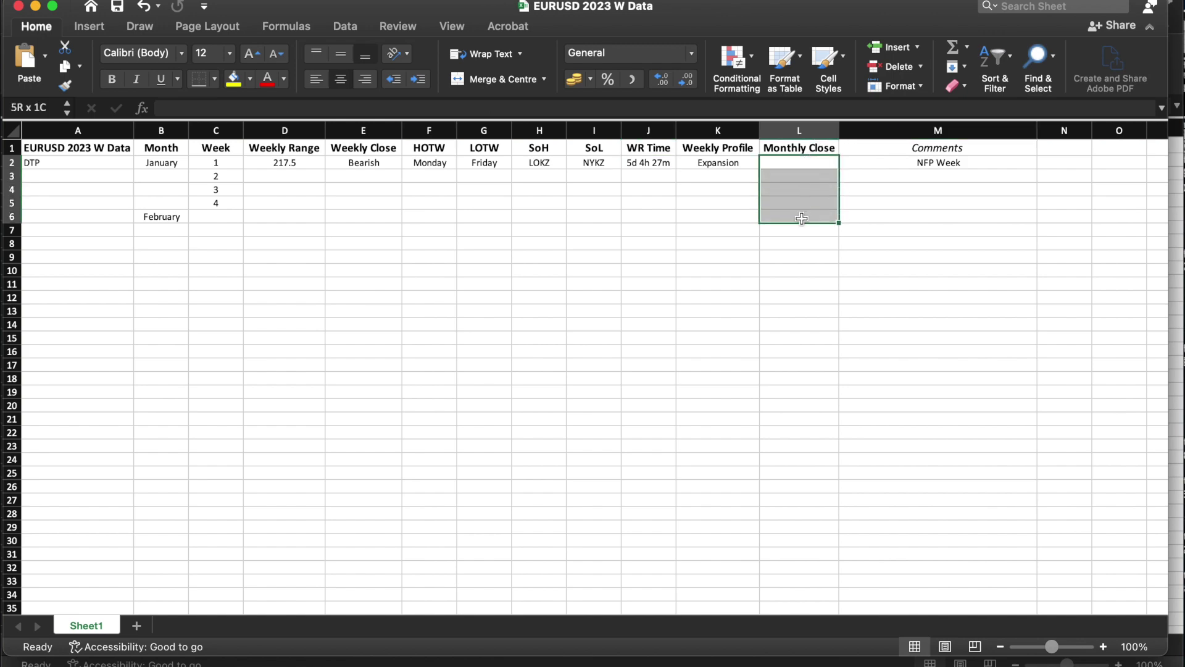
Step: Compare the weekly sheet with the daily log by moving the weekly window down to reveal the log, and bring it back up
left_click_drag(834, 21, 852, 438)
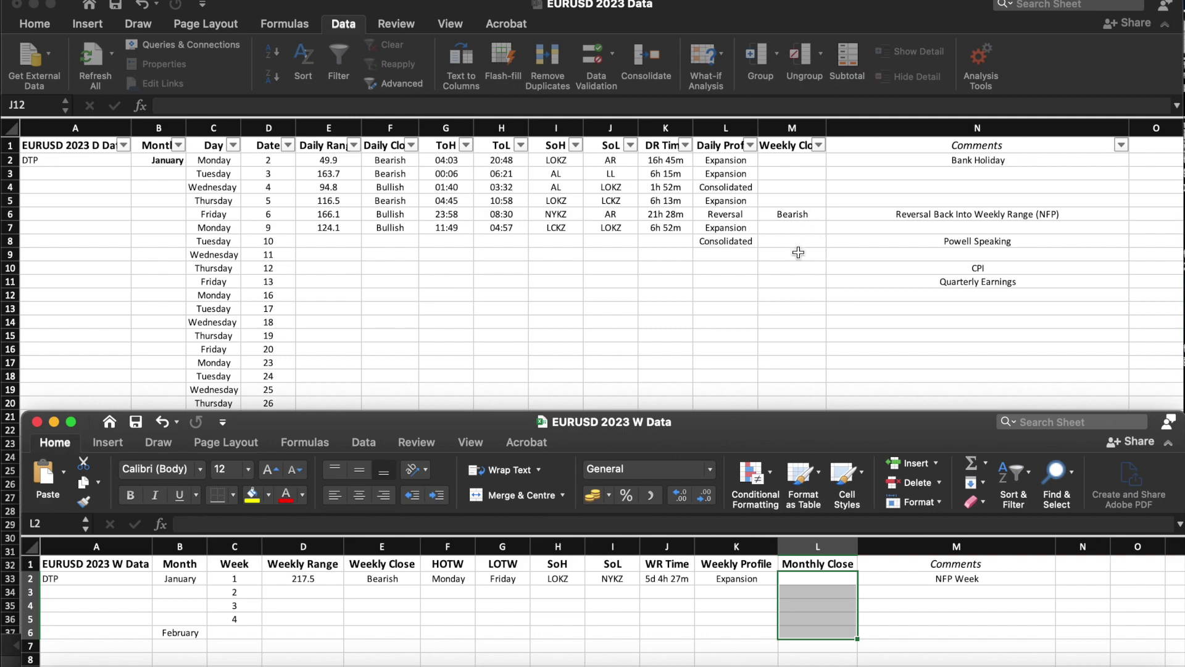
left_click_drag(887, 443, 850, 29)
left_click(837, 213)
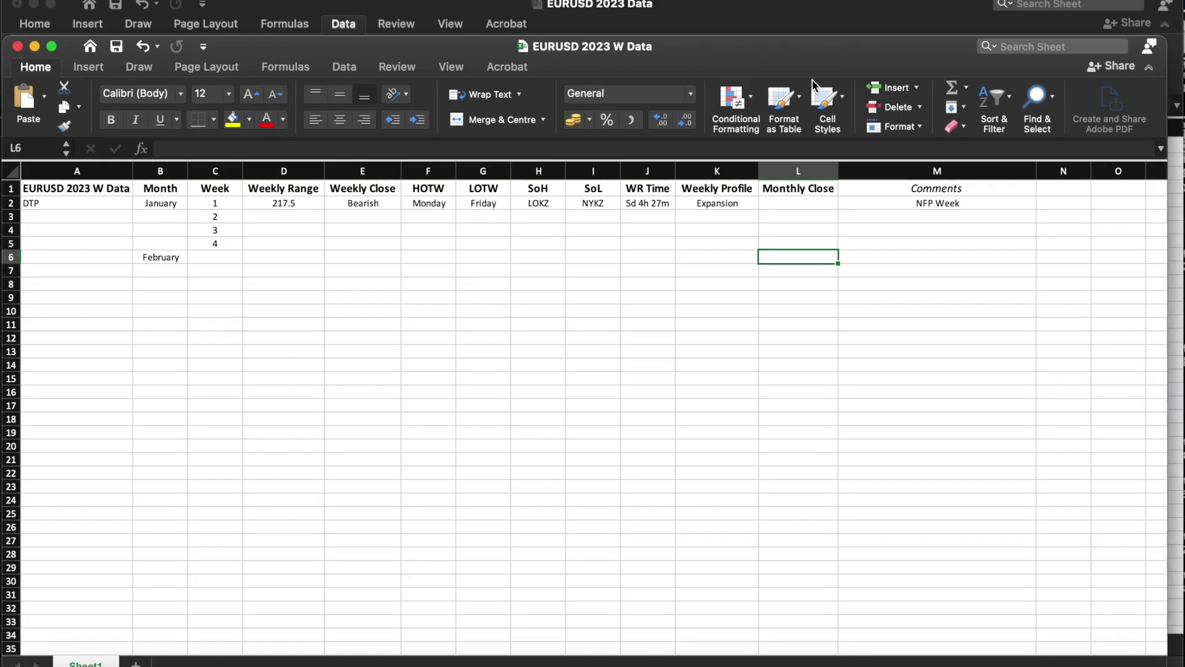
left_click_drag(812, 79, 825, 315)
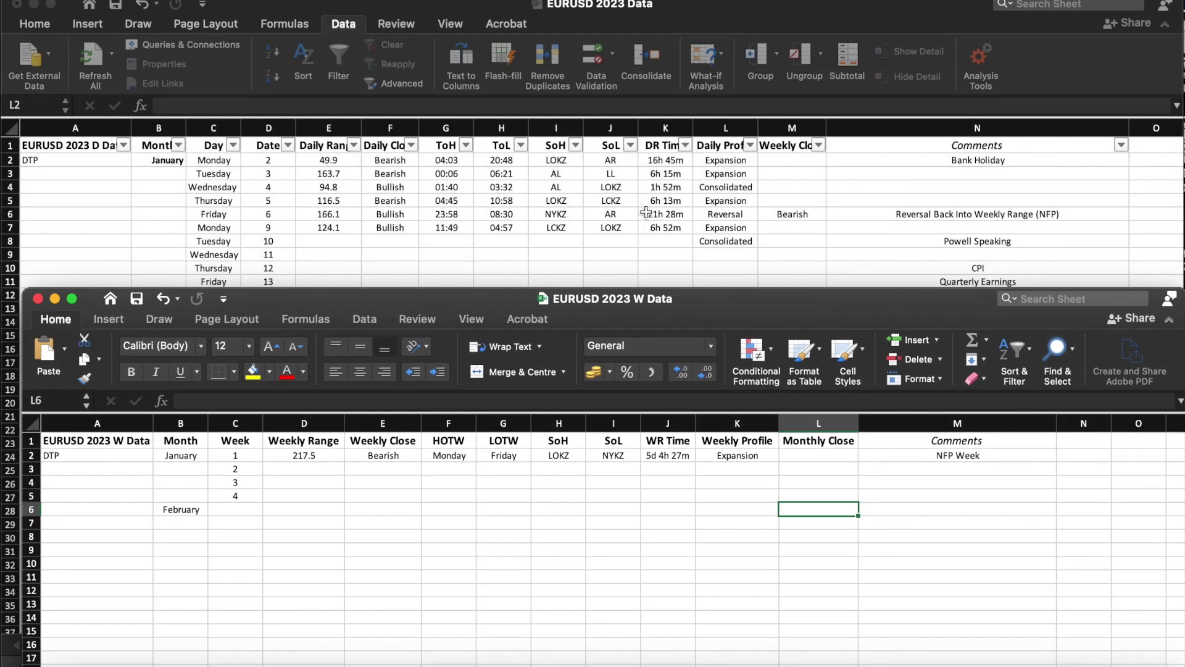
double_click(745, 316)
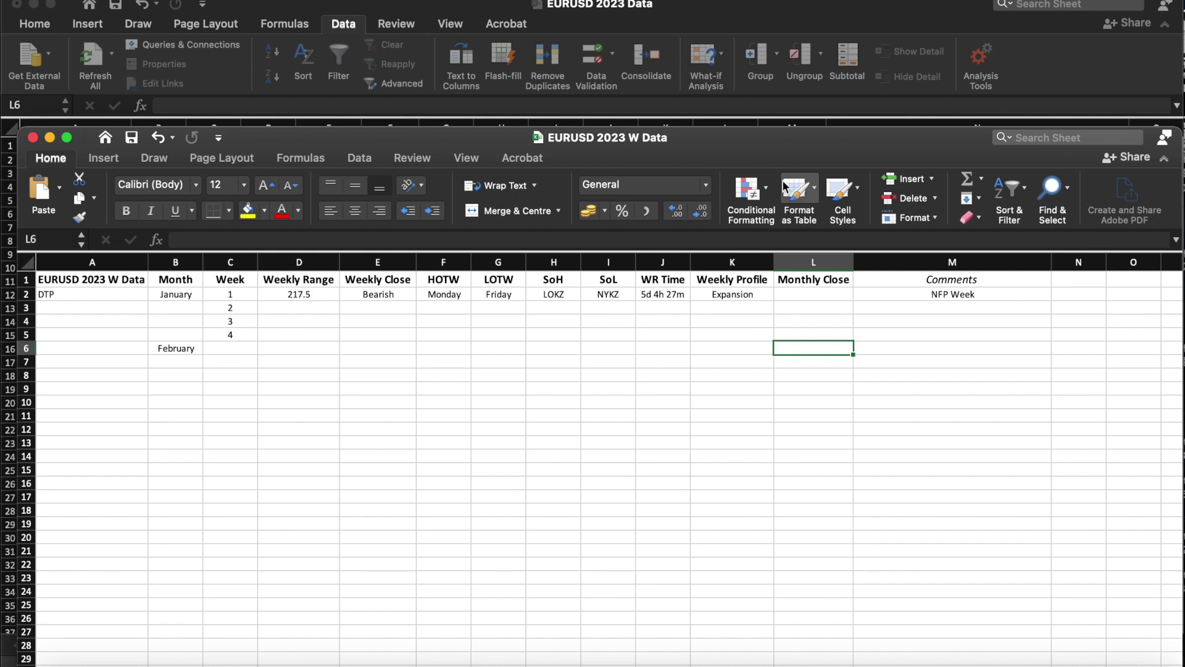
left_click_drag(781, 156, 734, 22)
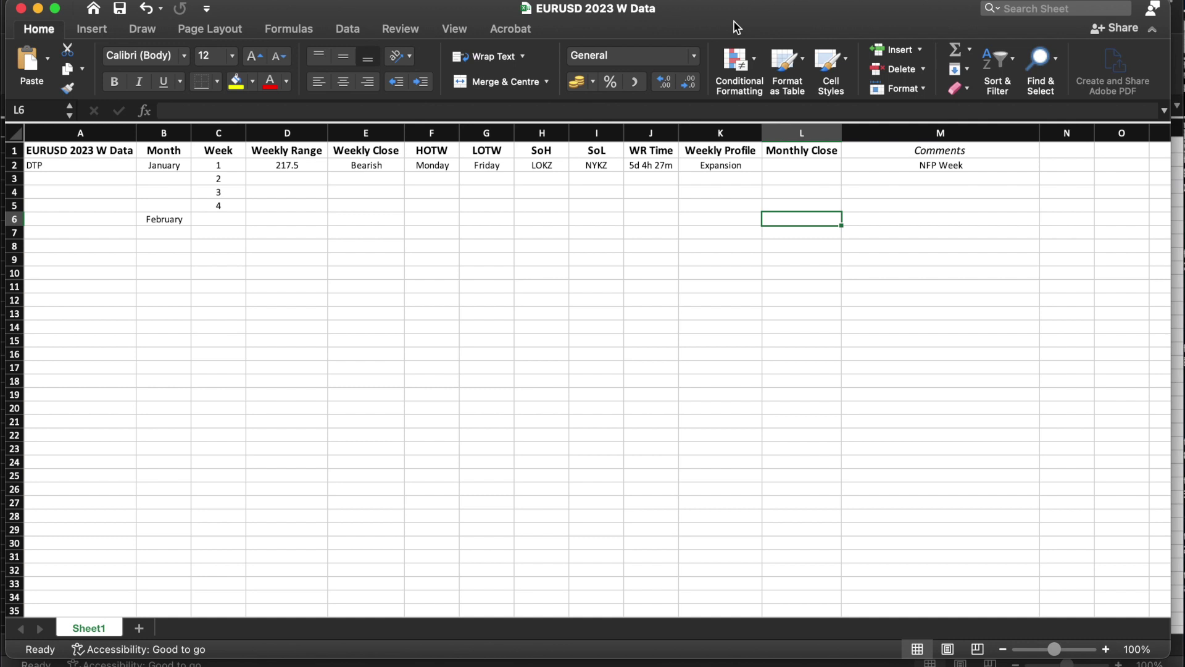